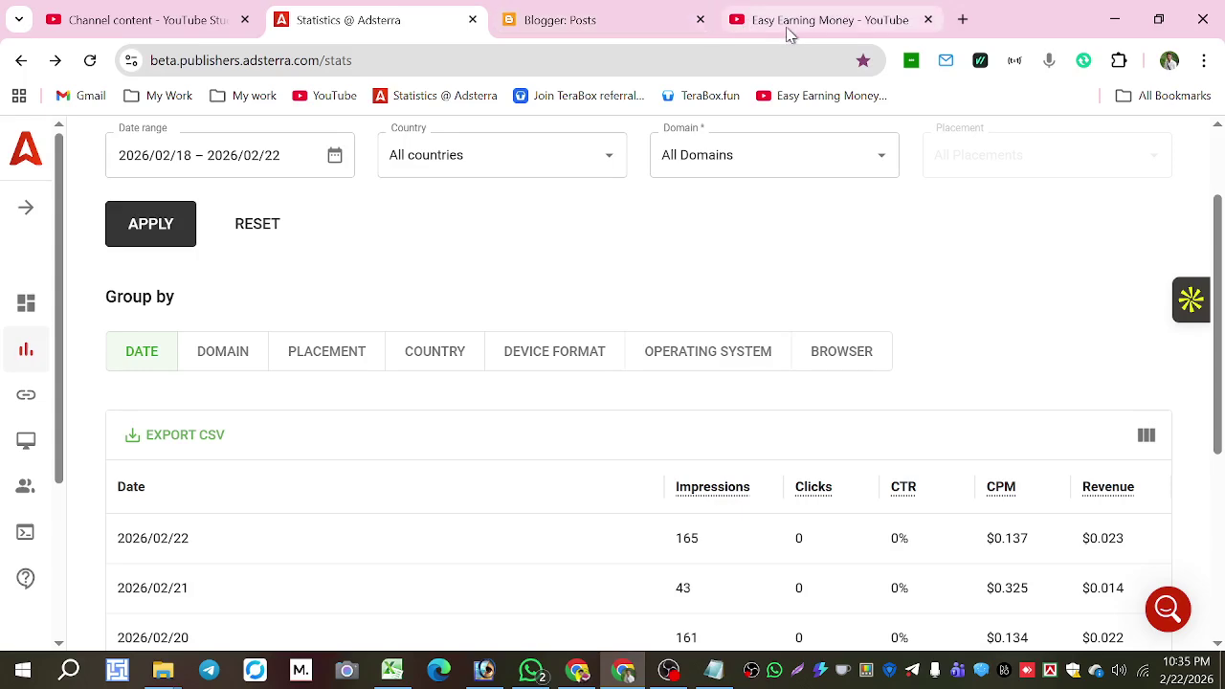
Open blogger.com in a new browser tab.
{"action": "left_click", "coordinate": [792, 25]}
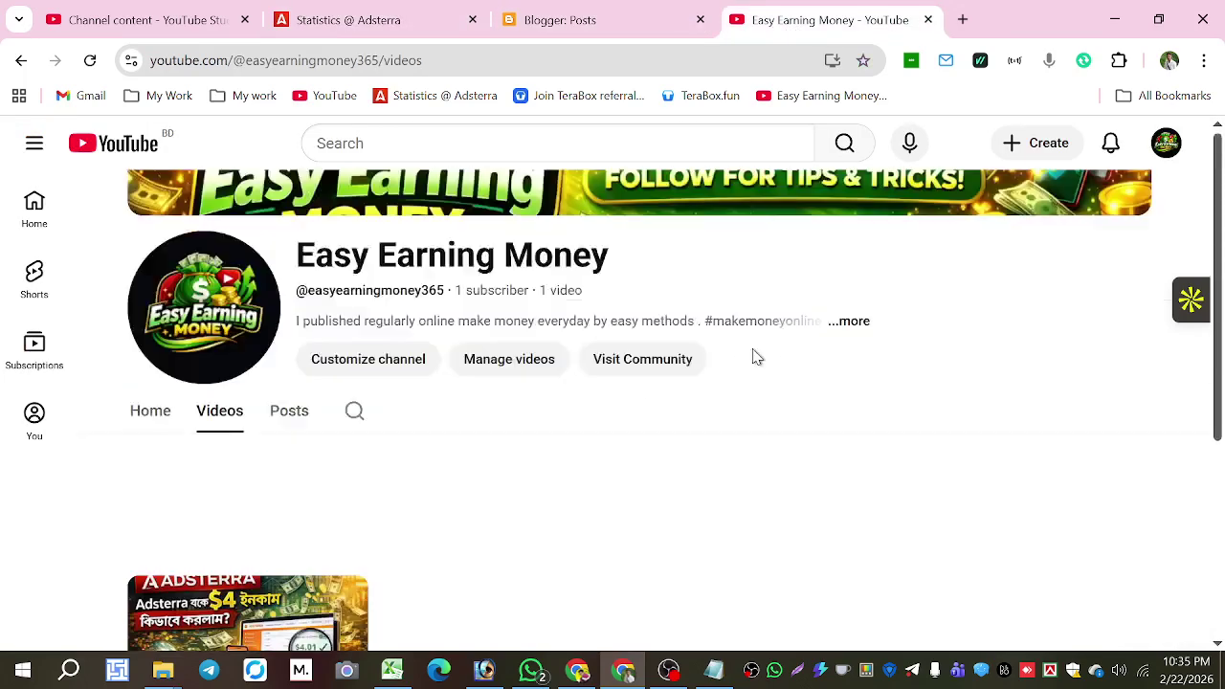
{"action": "left_click", "coordinate": [604, 21]}
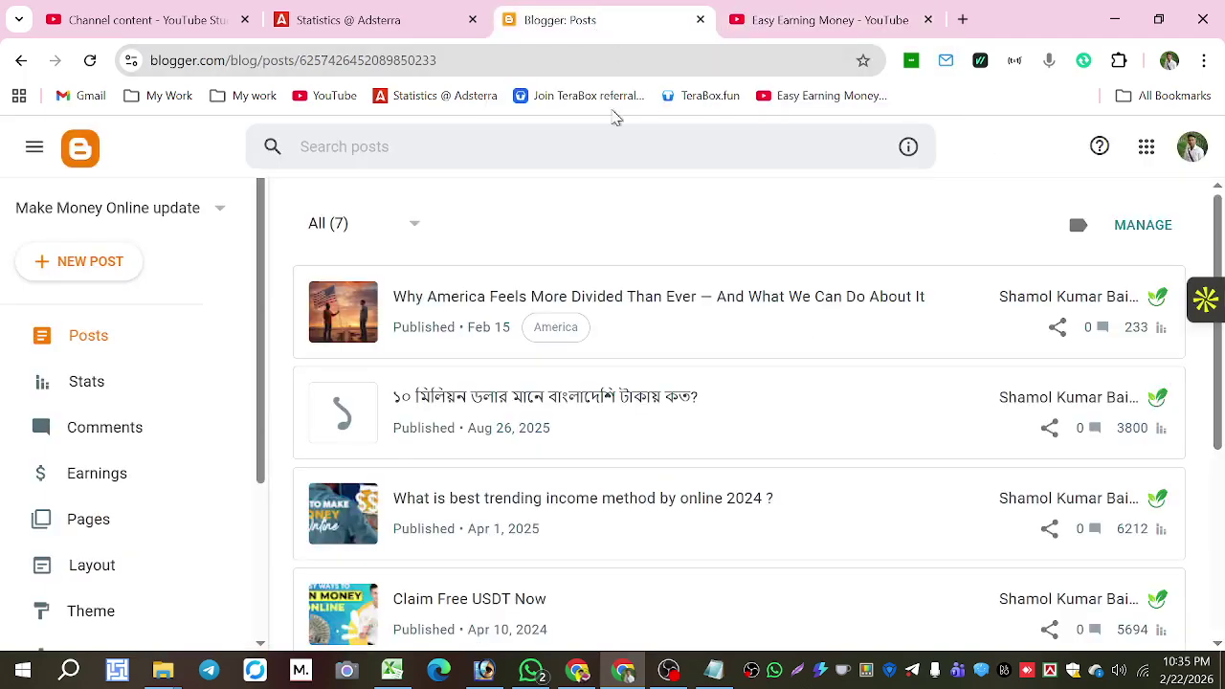
{"action": "left_click", "coordinate": [963, 21]}
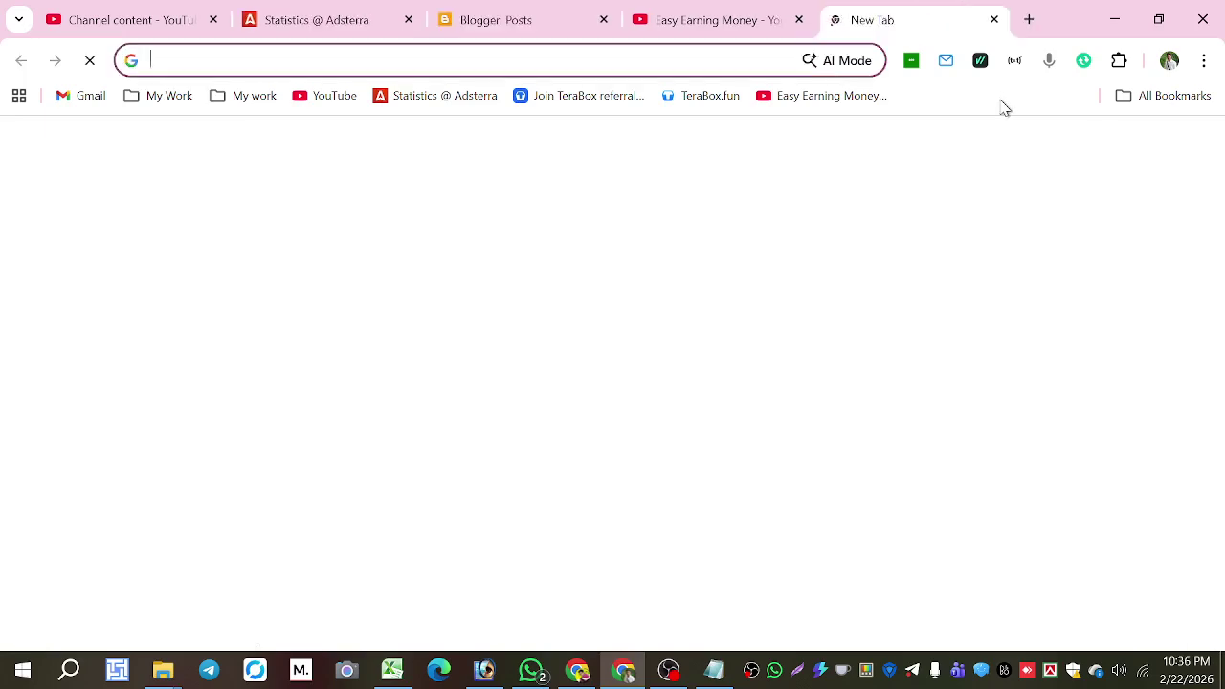
{"action": "type", "text": "bl"}
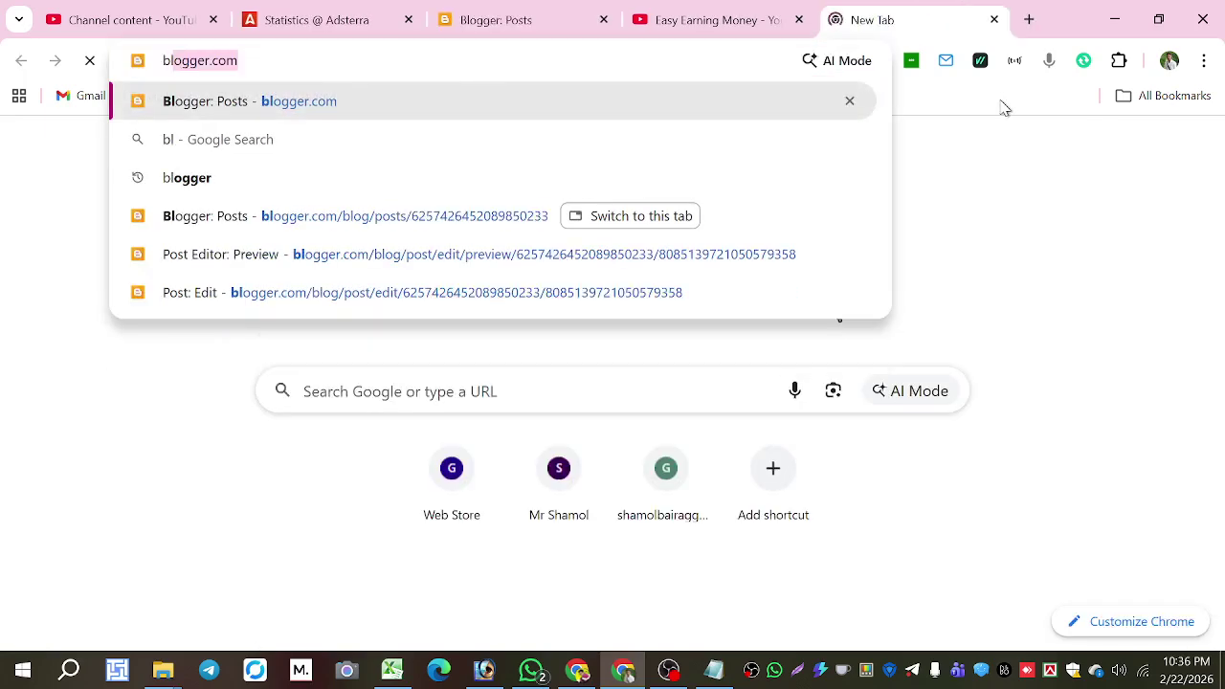
{"action": "key", "text": "Right"}
{"action": "key", "text": "Return"}
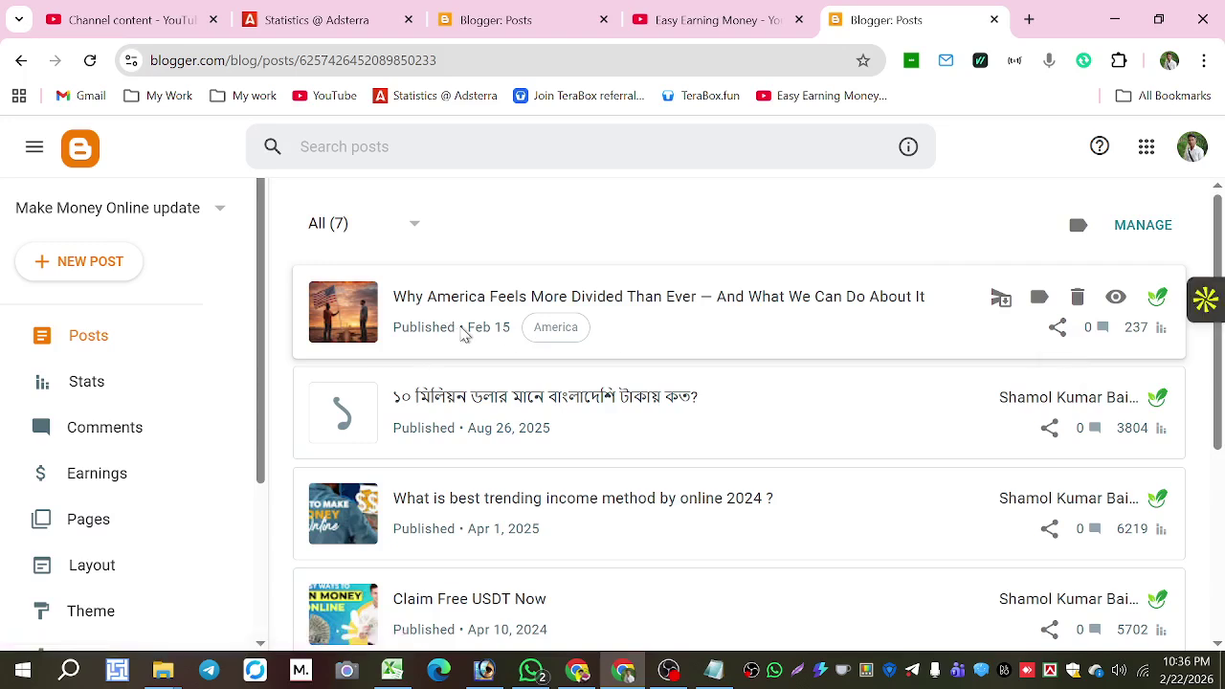
Look through the list of published blog posts, checking their publication dates and view counts.
{"action": "left_click_drag", "start_coordinate": [462, 329], "coordinate": [501, 325]}
{"action": "left_click", "coordinate": [478, 363]}
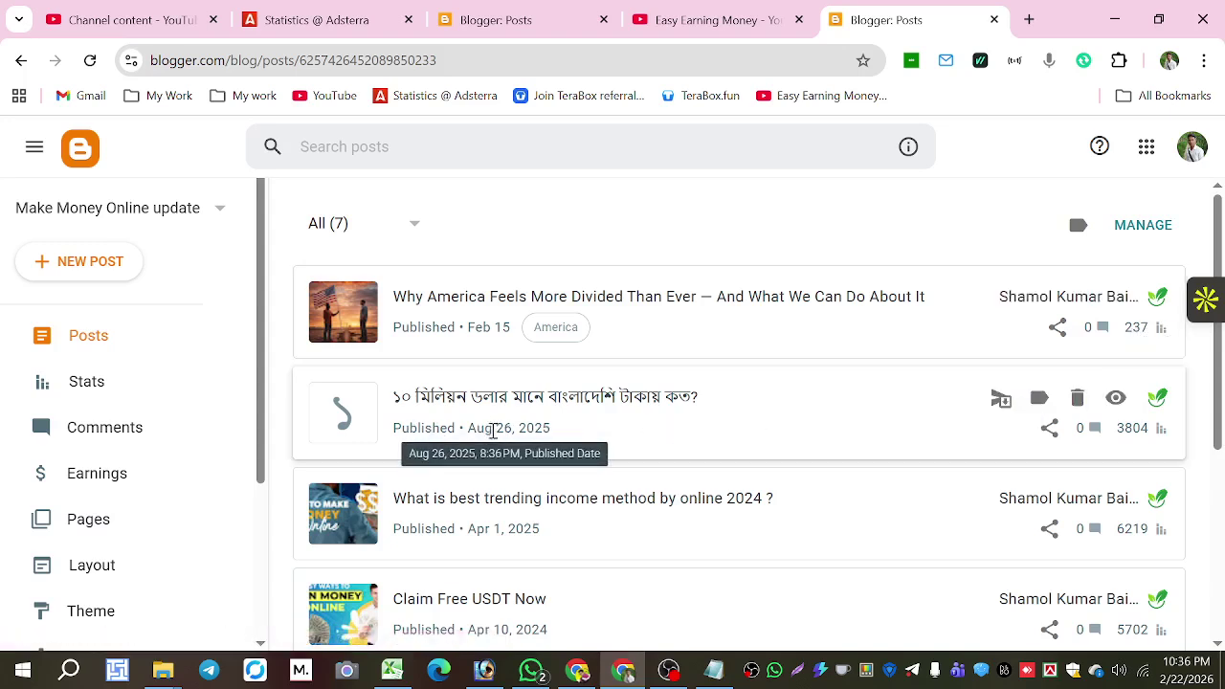
{"action": "scroll", "coordinate": [773, 407], "scroll_direction": "down", "scroll_amount": 2}
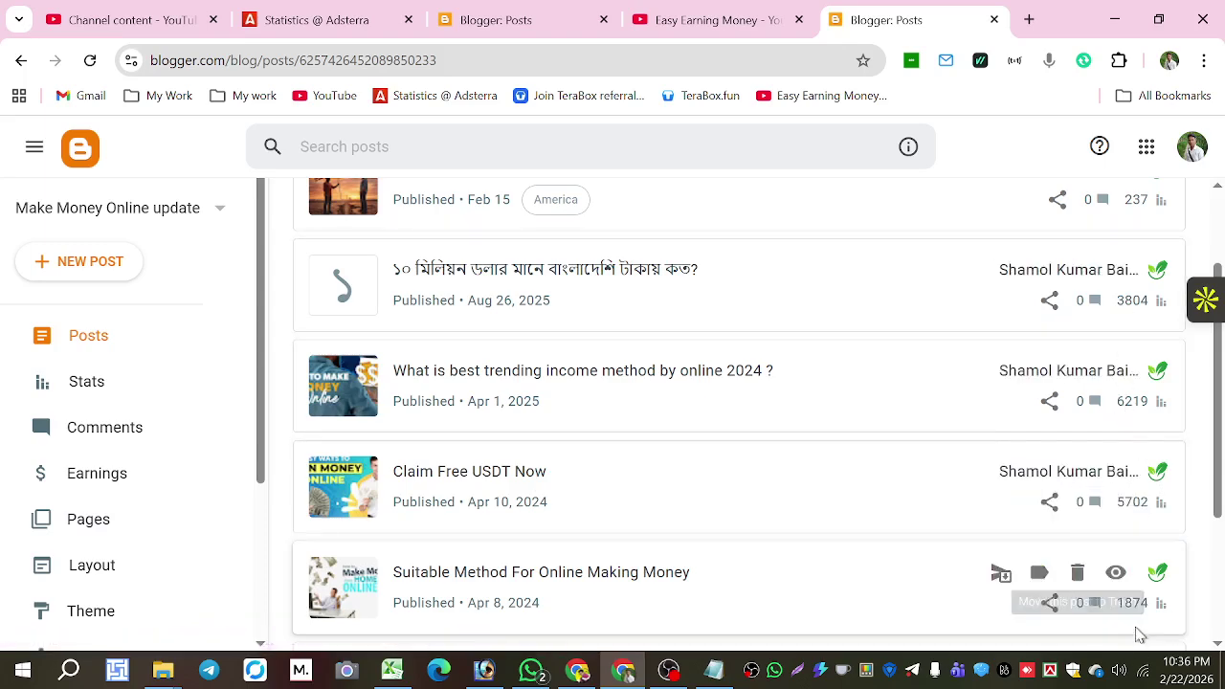
{"action": "scroll", "coordinate": [954, 539], "scroll_direction": "down", "scroll_amount": 3}
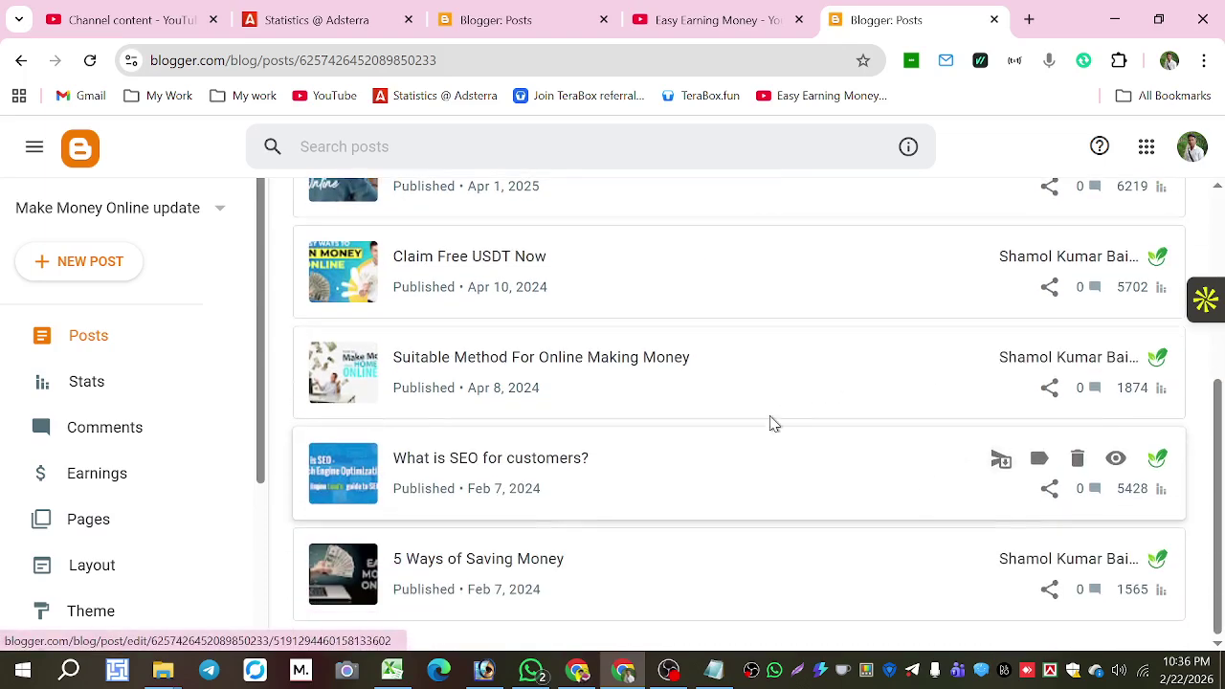
{"action": "scroll", "coordinate": [763, 452], "scroll_direction": "up", "scroll_amount": 3}
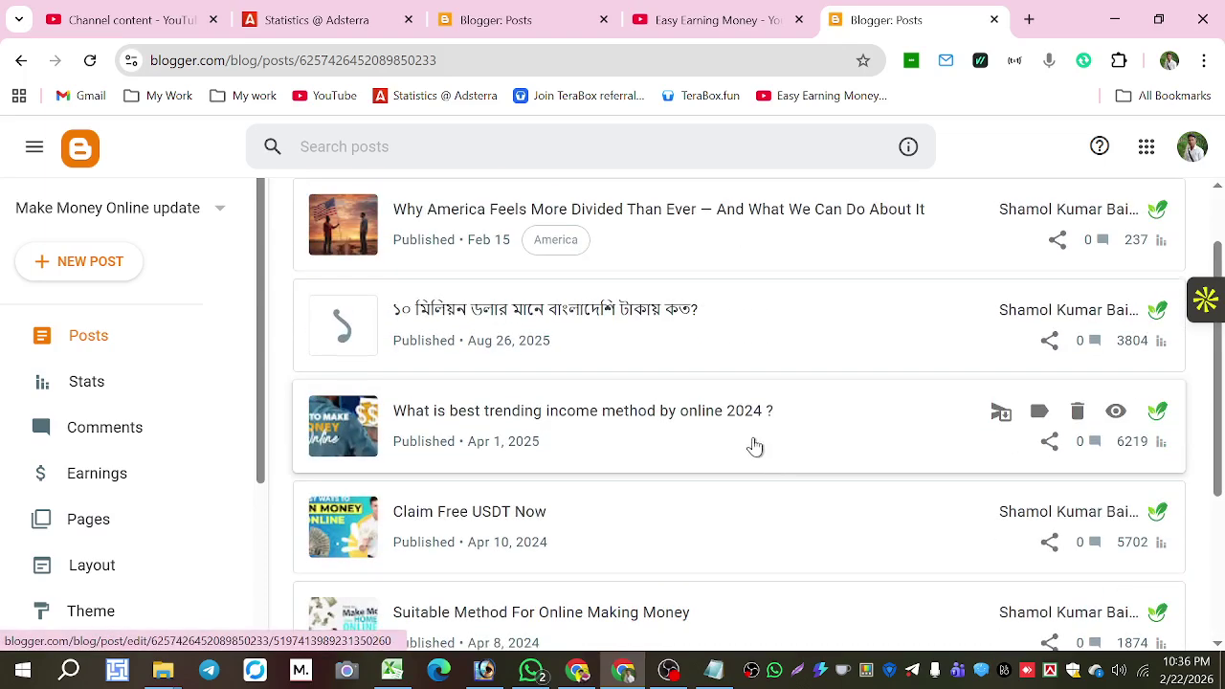
{"action": "scroll", "coordinate": [827, 411], "scroll_direction": "up", "scroll_amount": 2}
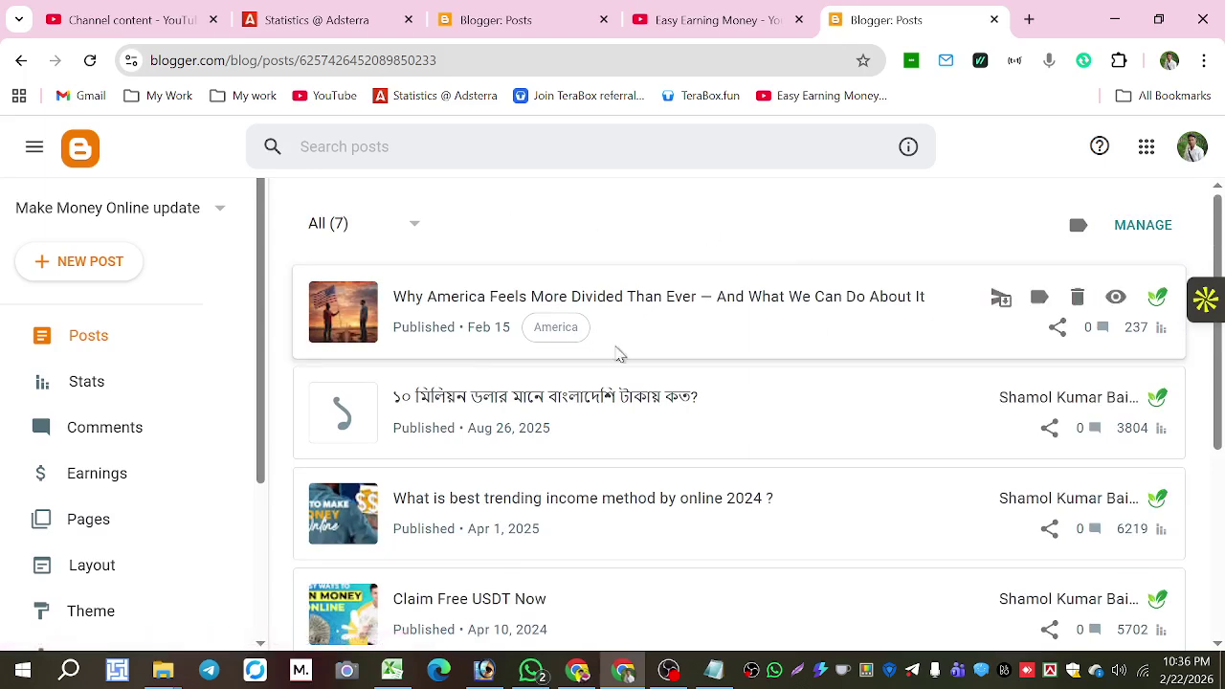
Create a new post in the Make Money Online update blog.
{"action": "left_click", "coordinate": [77, 271]}
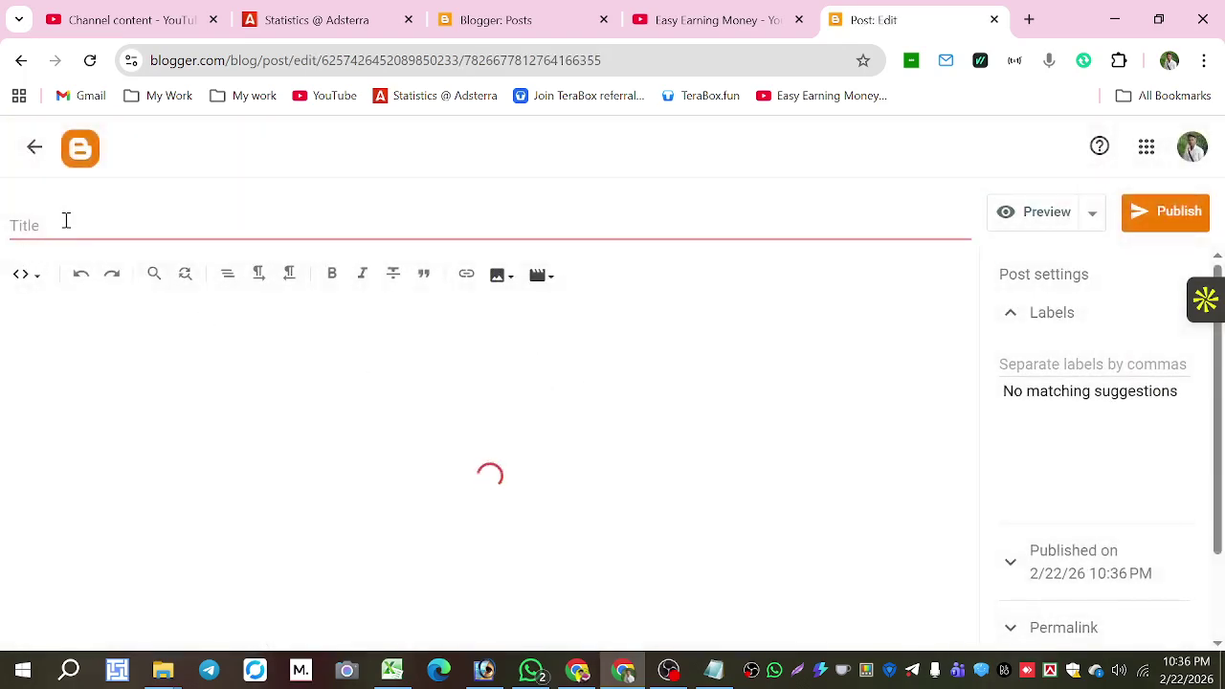
{"action": "left_click", "coordinate": [65, 226]}
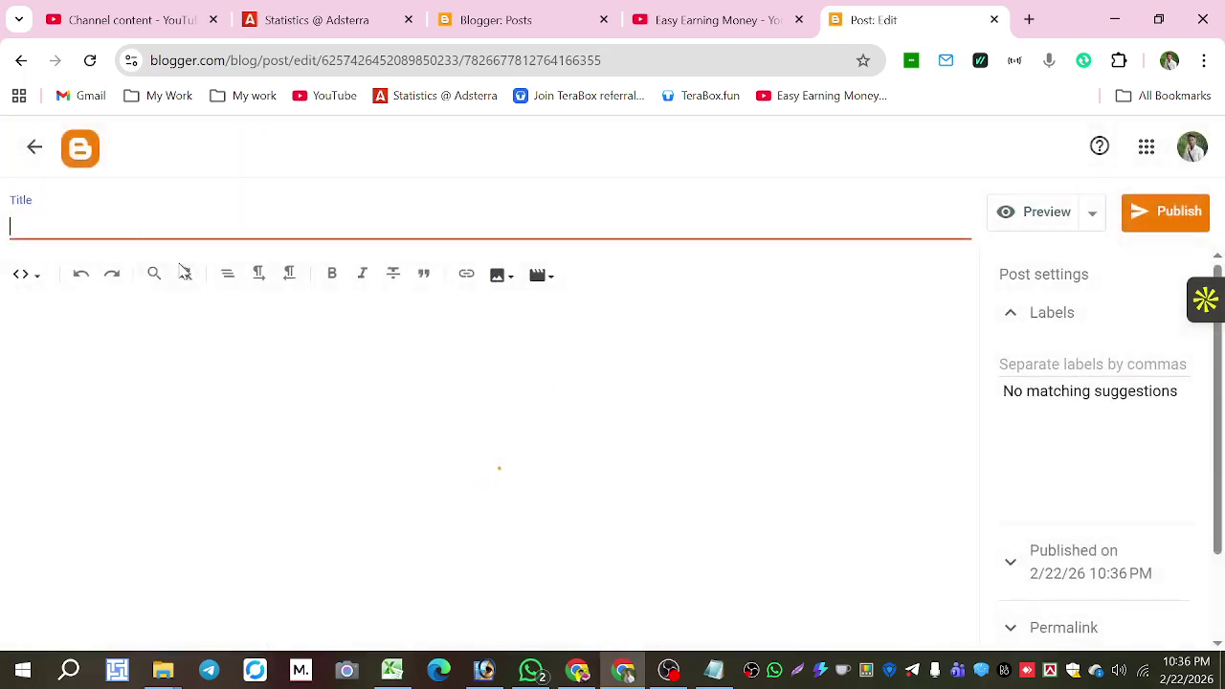
{"action": "left_click", "coordinate": [267, 359]}
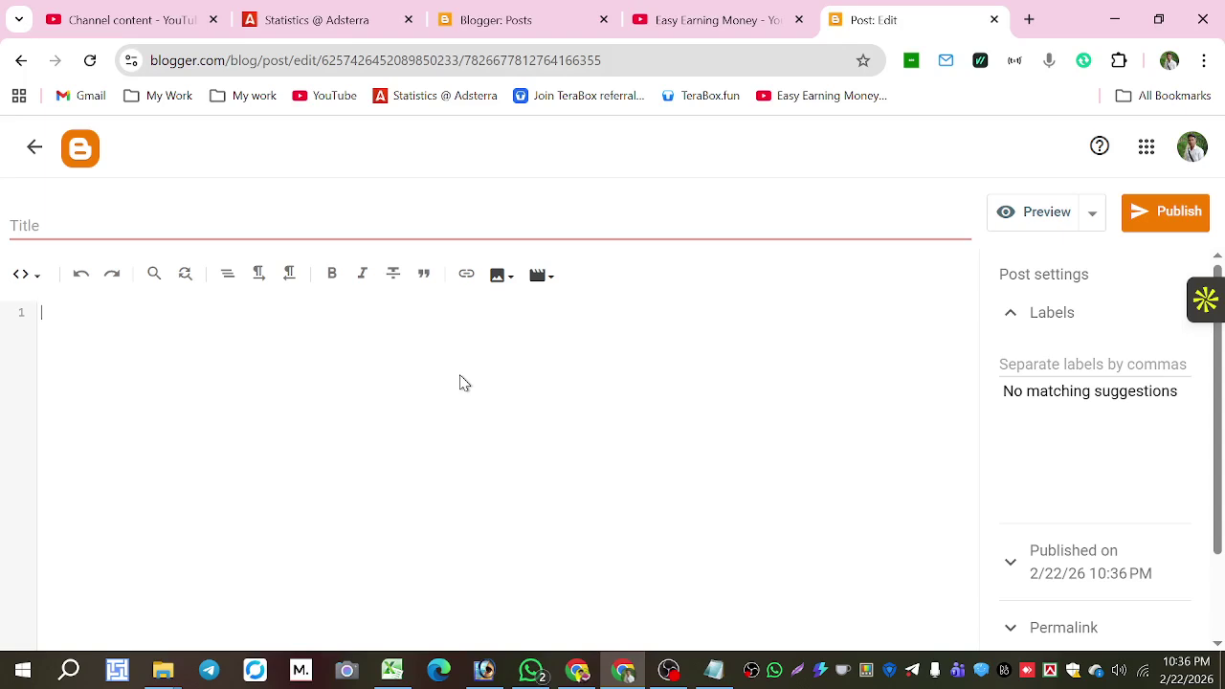
Title the new post "job info" and enter "jsdfjsdafh" as sample body text.
{"action": "left_click", "coordinate": [102, 227]}
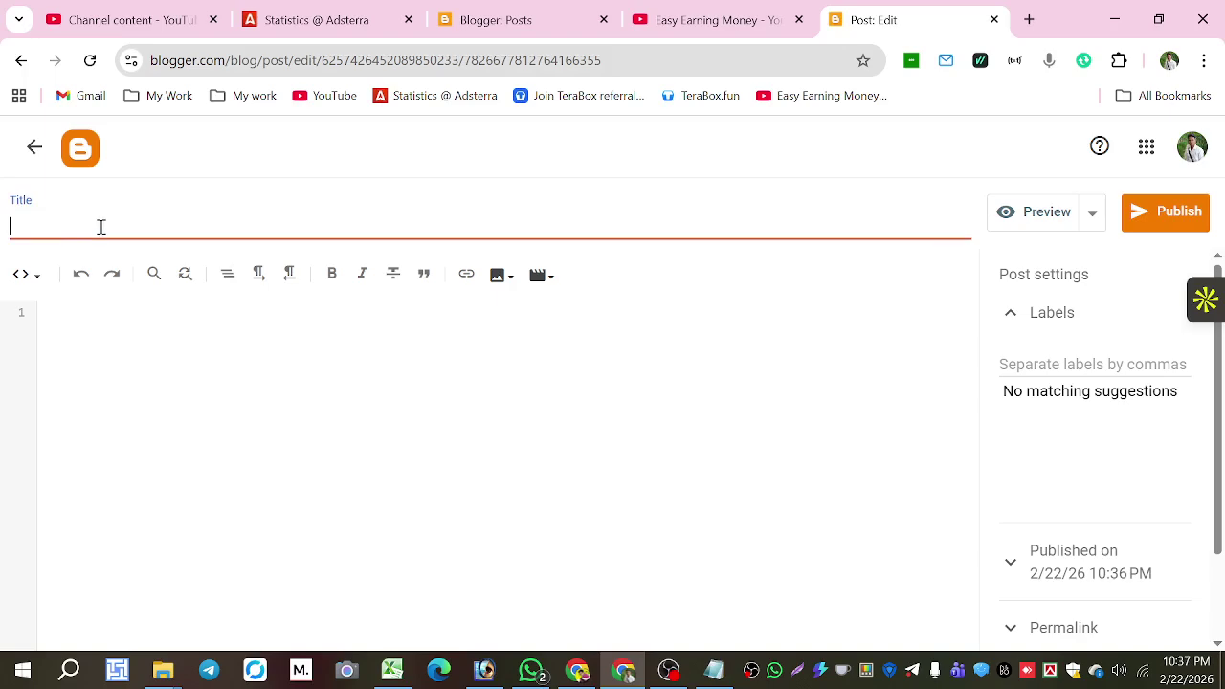
{"action": "type", "text": "job info"}
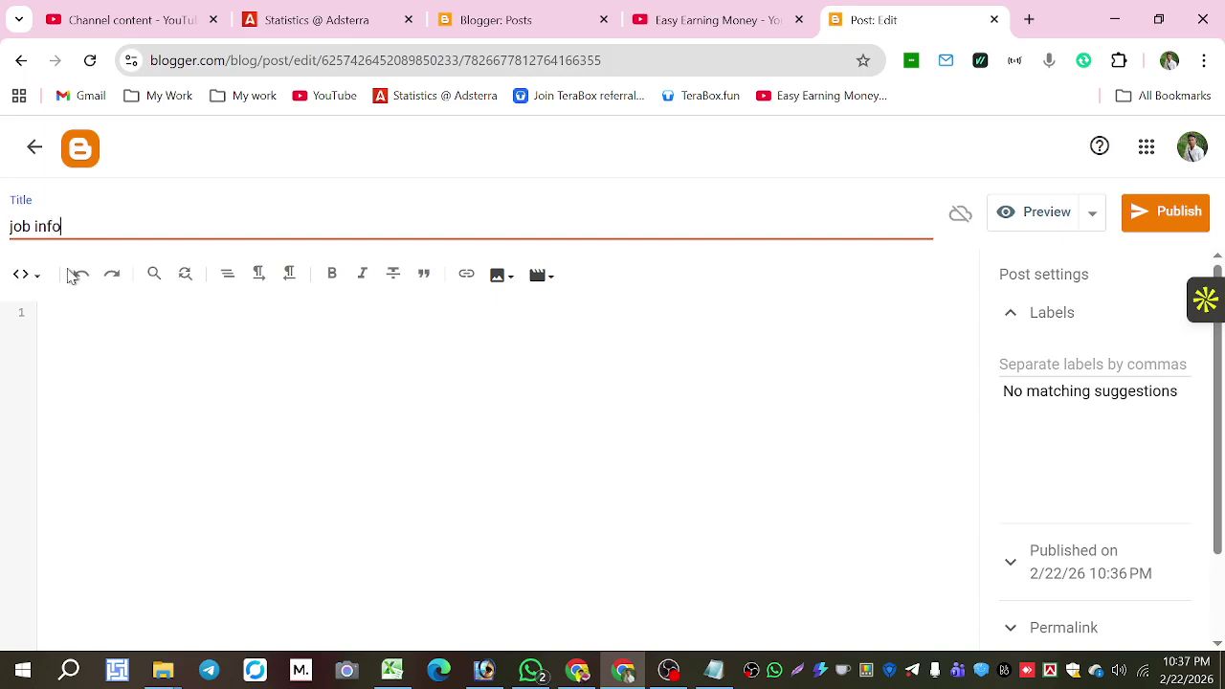
{"action": "left_click", "coordinate": [114, 322]}
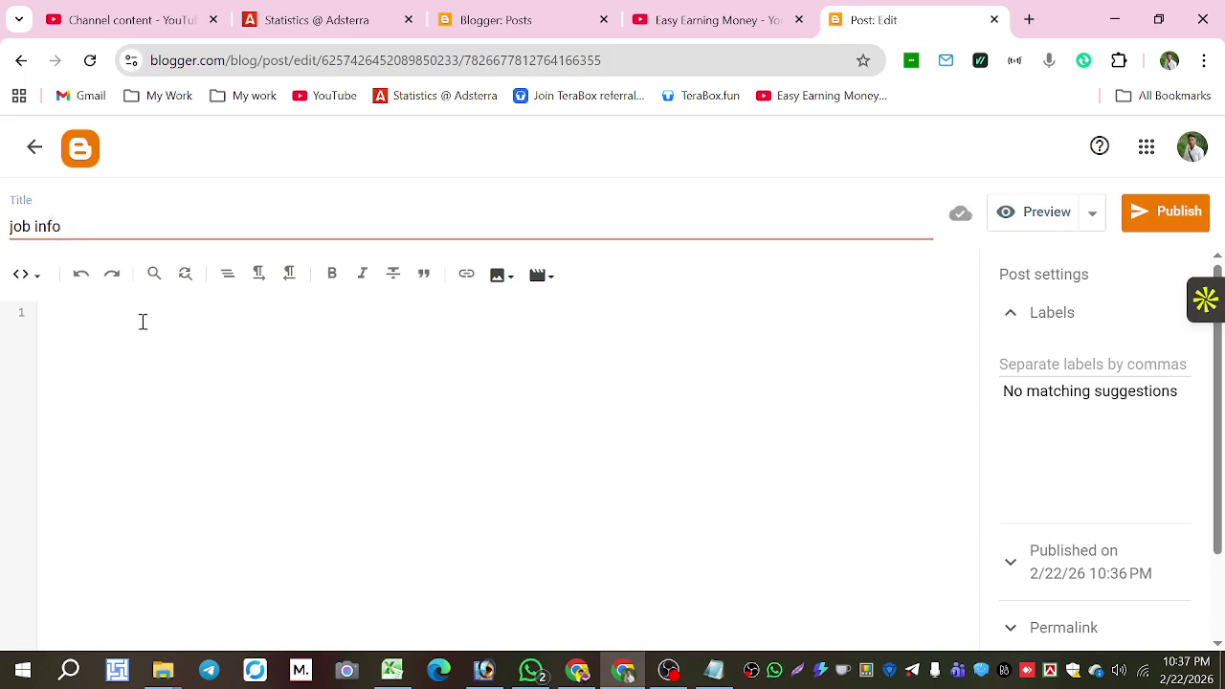
{"action": "type", "text": "jsdfjsdafh"}
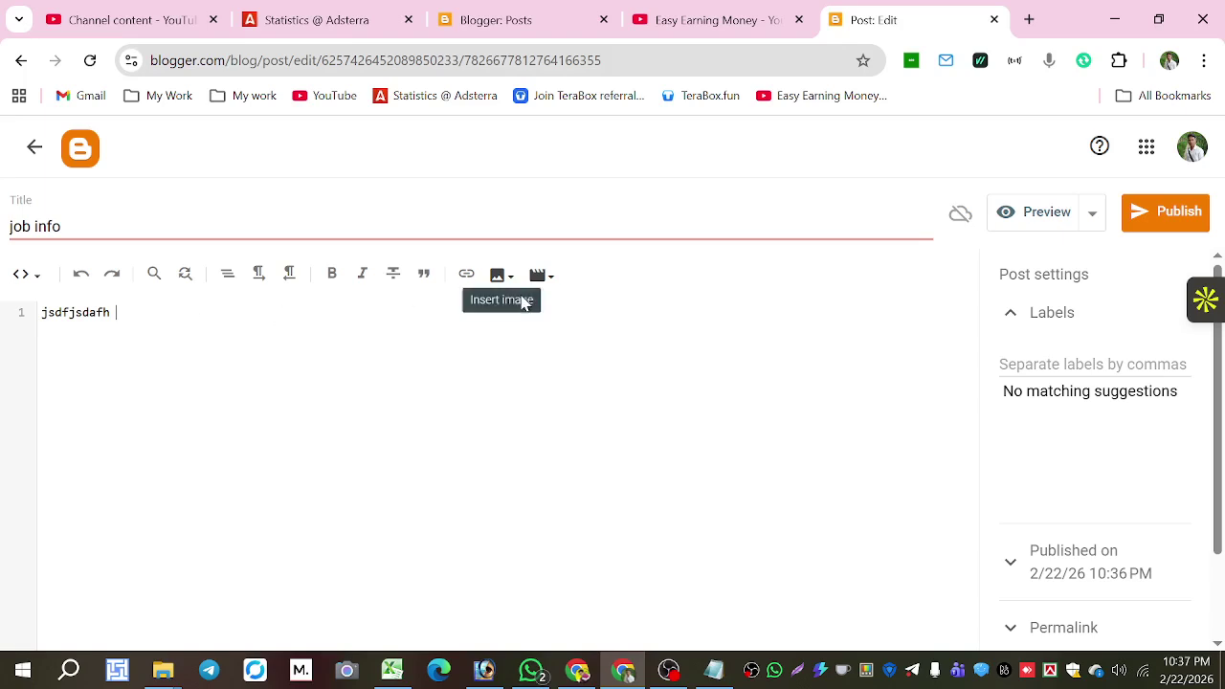
Check which sources are offered for inserting an image into the post.
{"action": "left_click", "coordinate": [497, 276]}
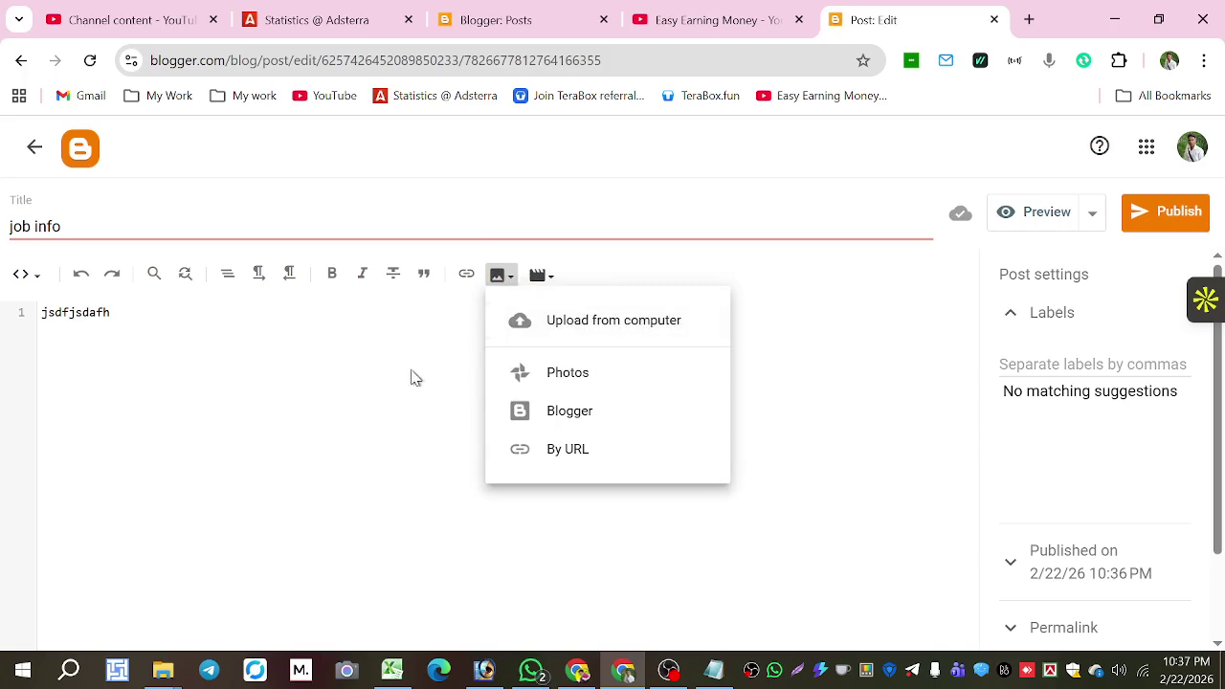
{"action": "left_click", "coordinate": [384, 386]}
{"action": "left_click_drag", "start_coordinate": [121, 309], "coordinate": [46, 306]}
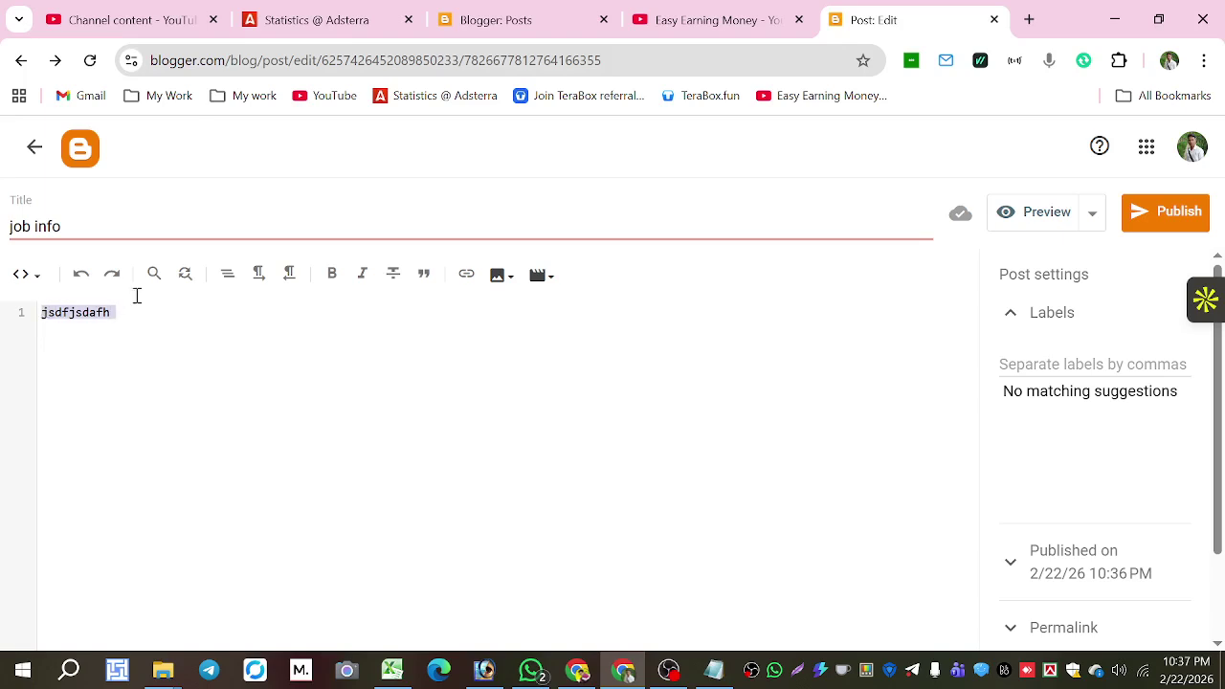
Check the filters and account balance on the Adsterra statistics page and return to the post editor.
{"action": "left_click", "coordinate": [297, 22]}
{"action": "scroll", "coordinate": [498, 381], "scroll_direction": "up", "scroll_amount": 1}
{"action": "scroll", "coordinate": [498, 380], "scroll_direction": "up", "scroll_amount": 1}
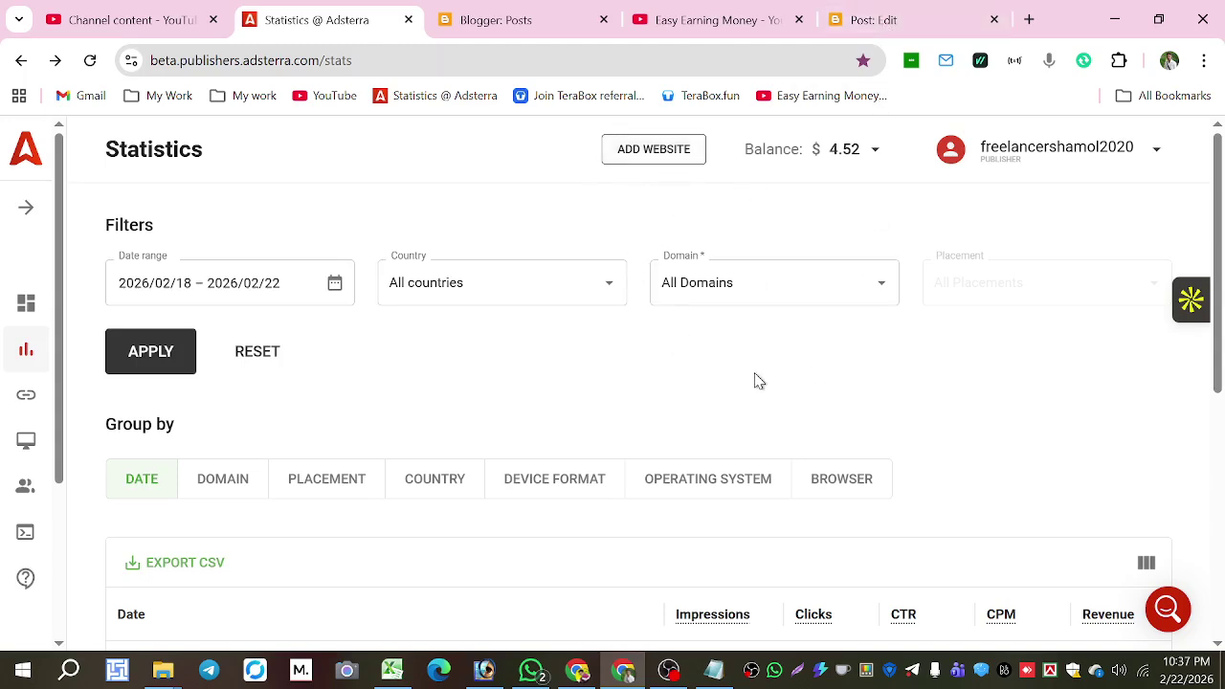
{"action": "left_click", "coordinate": [909, 27]}
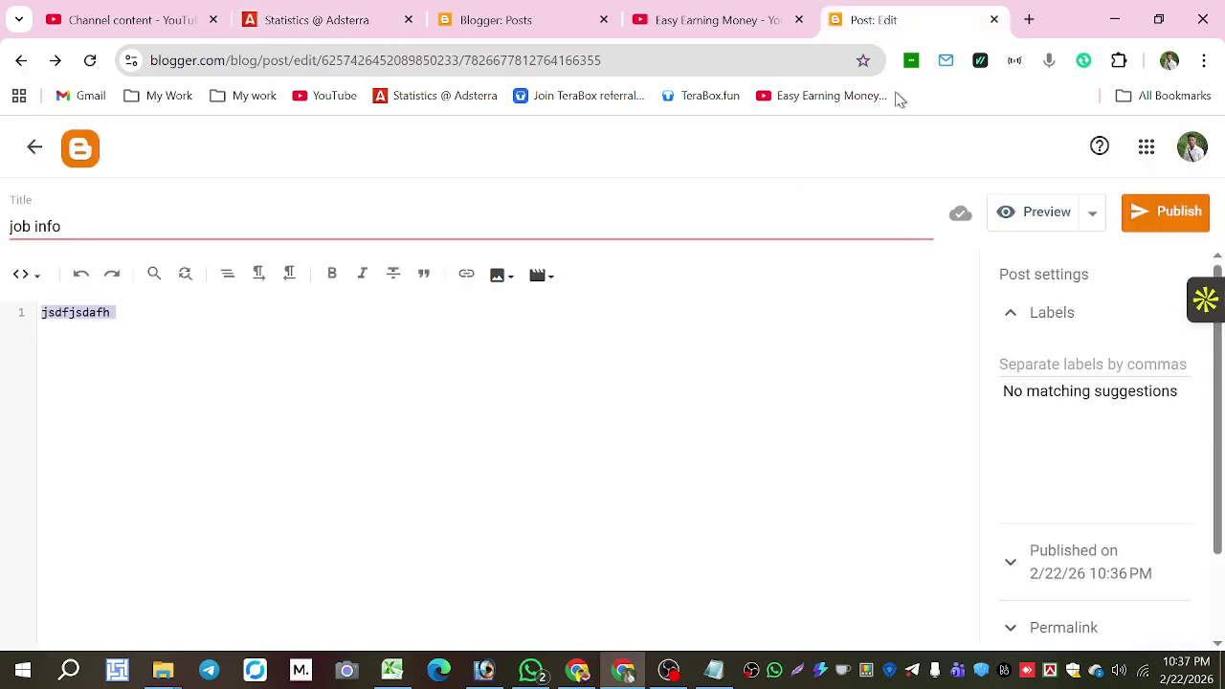
Clear the sample body text and the title from the post draft.
{"action": "left_click", "coordinate": [136, 332]}
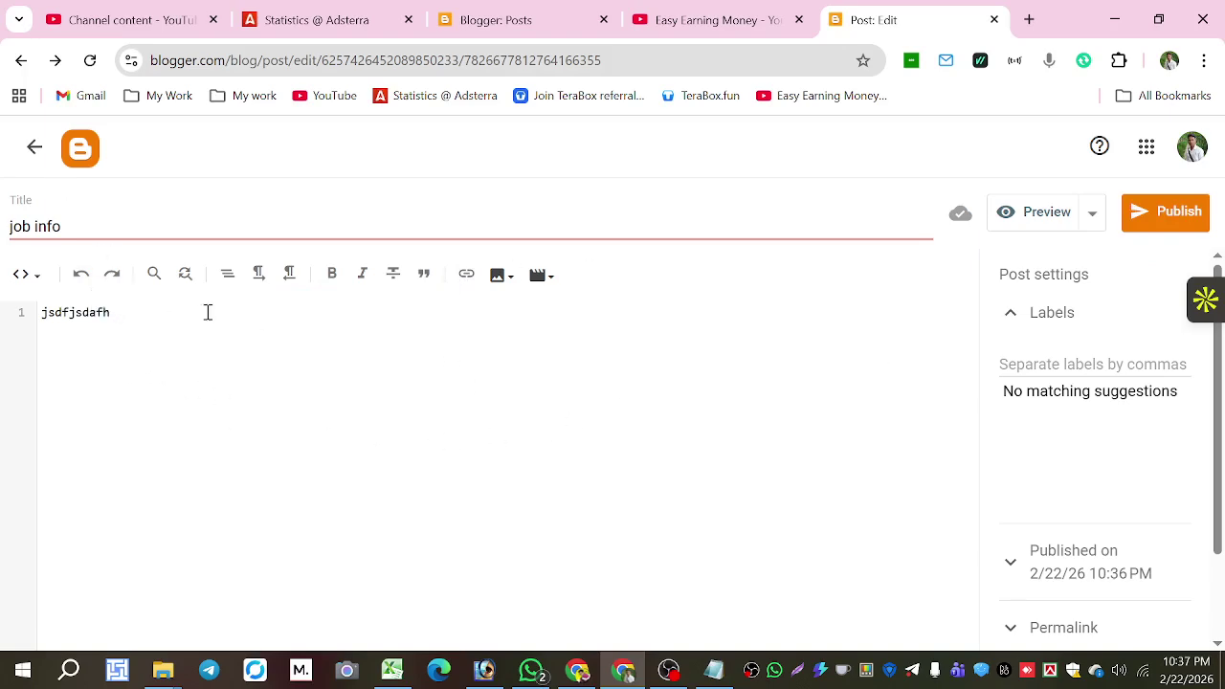
{"action": "triple_click", "coordinate": [64, 317]}
{"action": "key", "text": "BackSpace"}
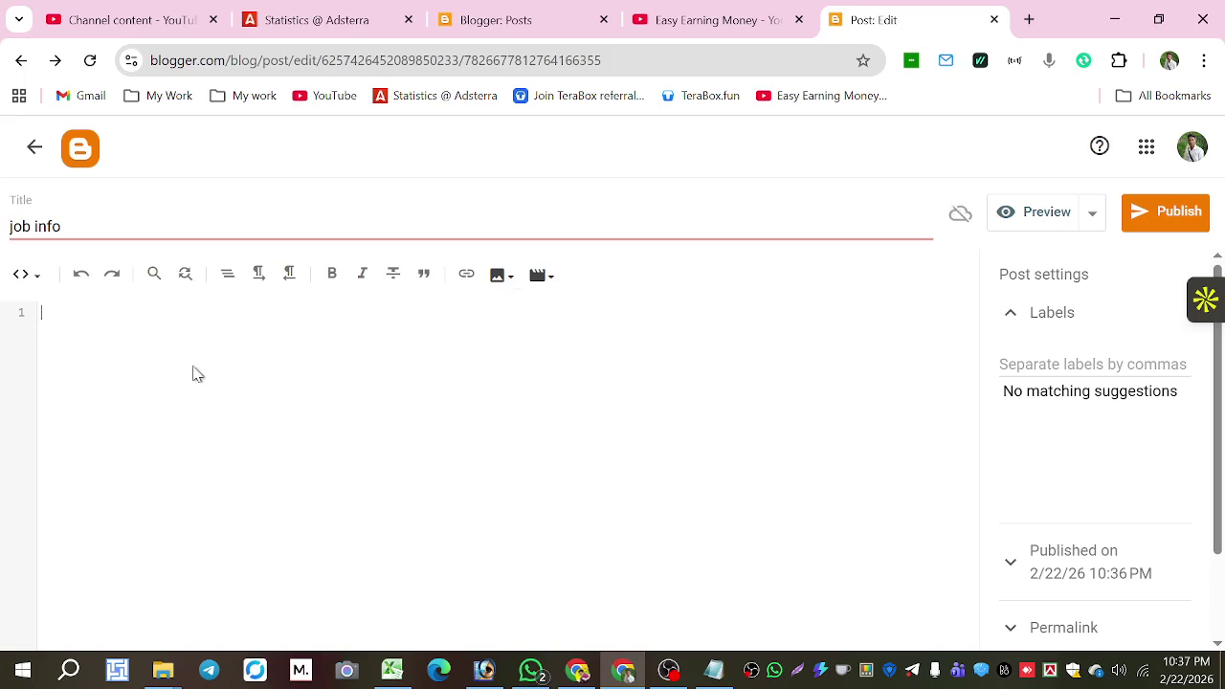
{"action": "left_click_drag", "start_coordinate": [128, 221], "coordinate": [5, 225]}
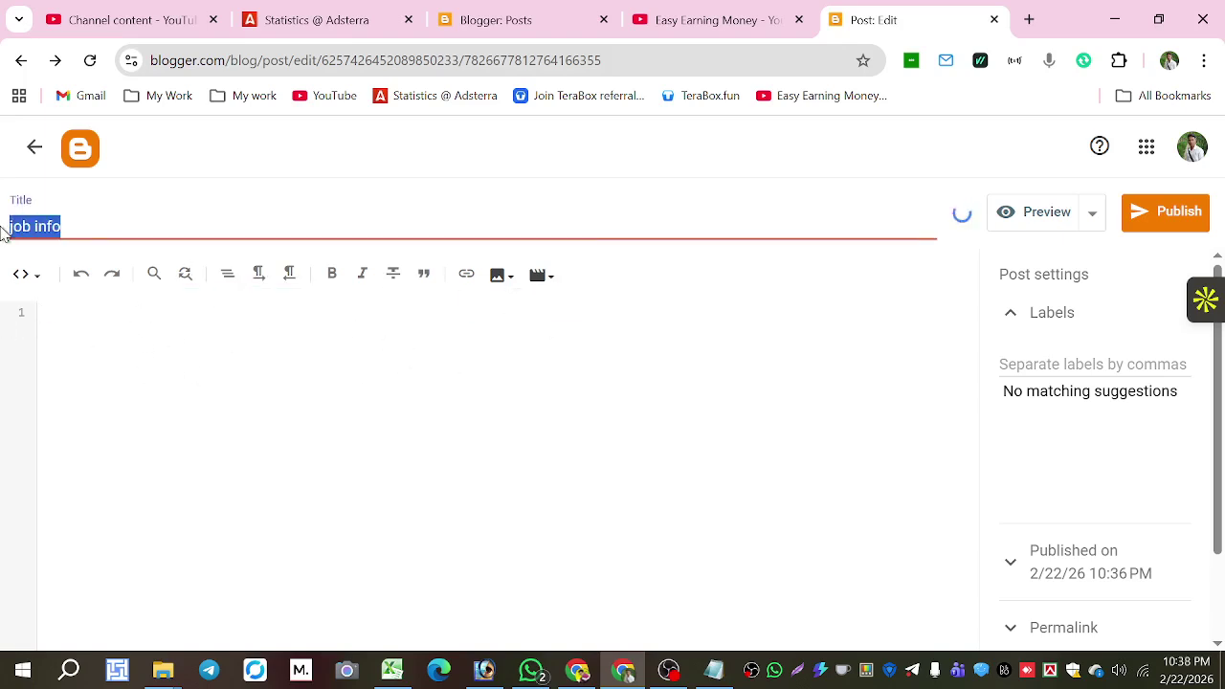
{"action": "key", "text": "BackSpace"}
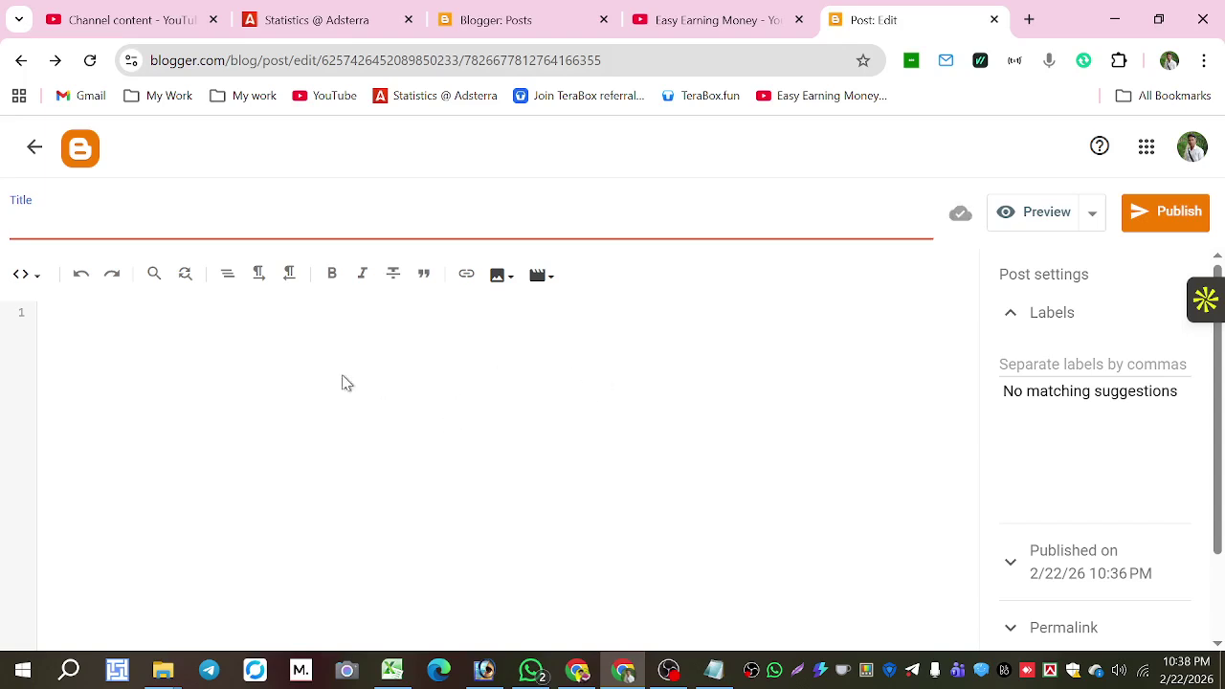
{"action": "left_click", "coordinate": [71, 317]}
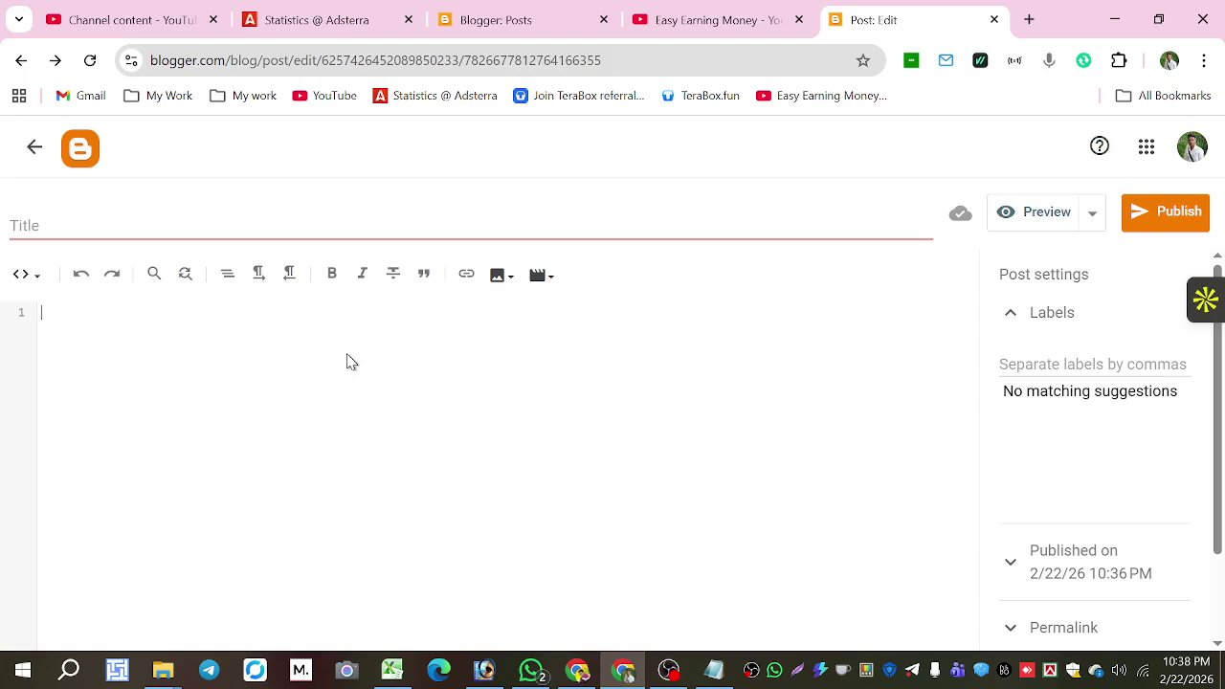
{"action": "left_click", "coordinate": [57, 227]}
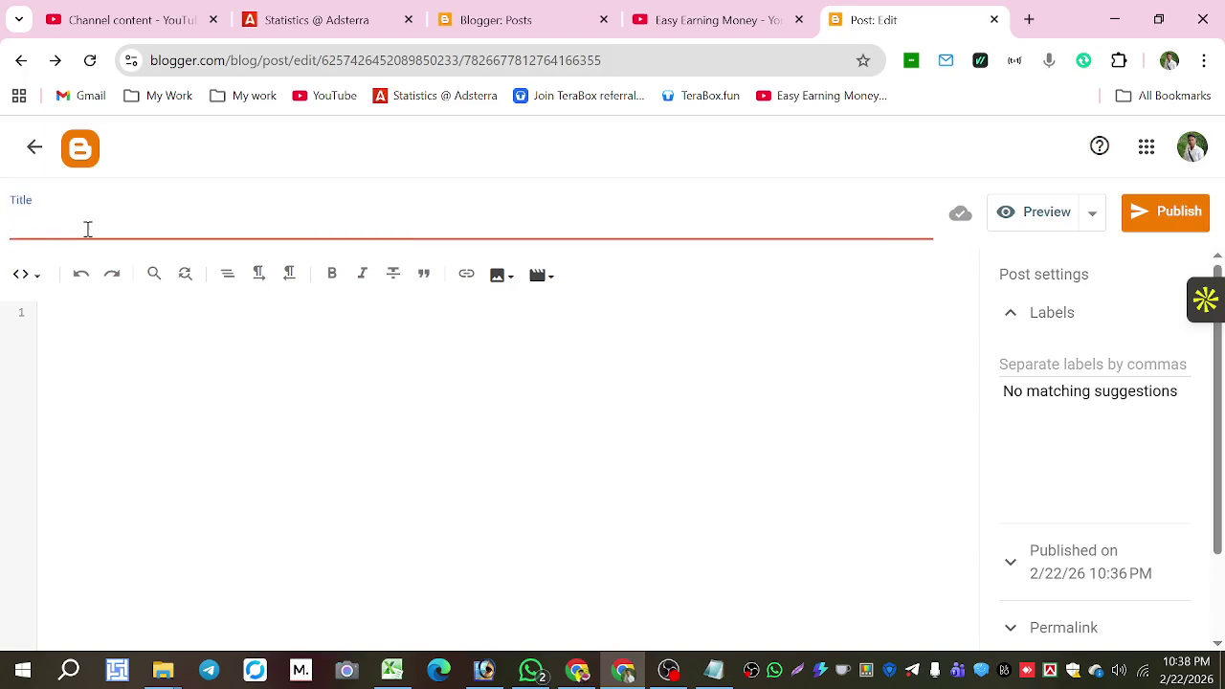
{"action": "left_click", "coordinate": [58, 315]}
Review the list of published blog posts and return to the empty post draft.
{"action": "left_click", "coordinate": [517, 21]}
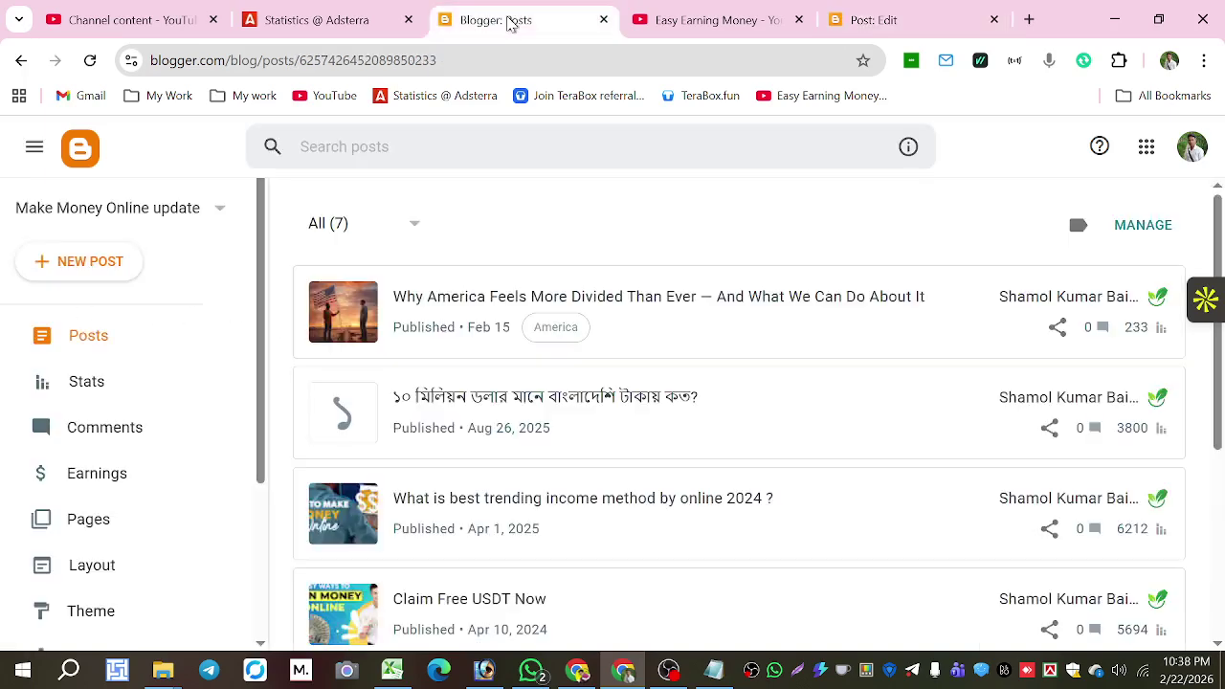
{"action": "scroll", "coordinate": [683, 307], "scroll_direction": "down", "scroll_amount": 2}
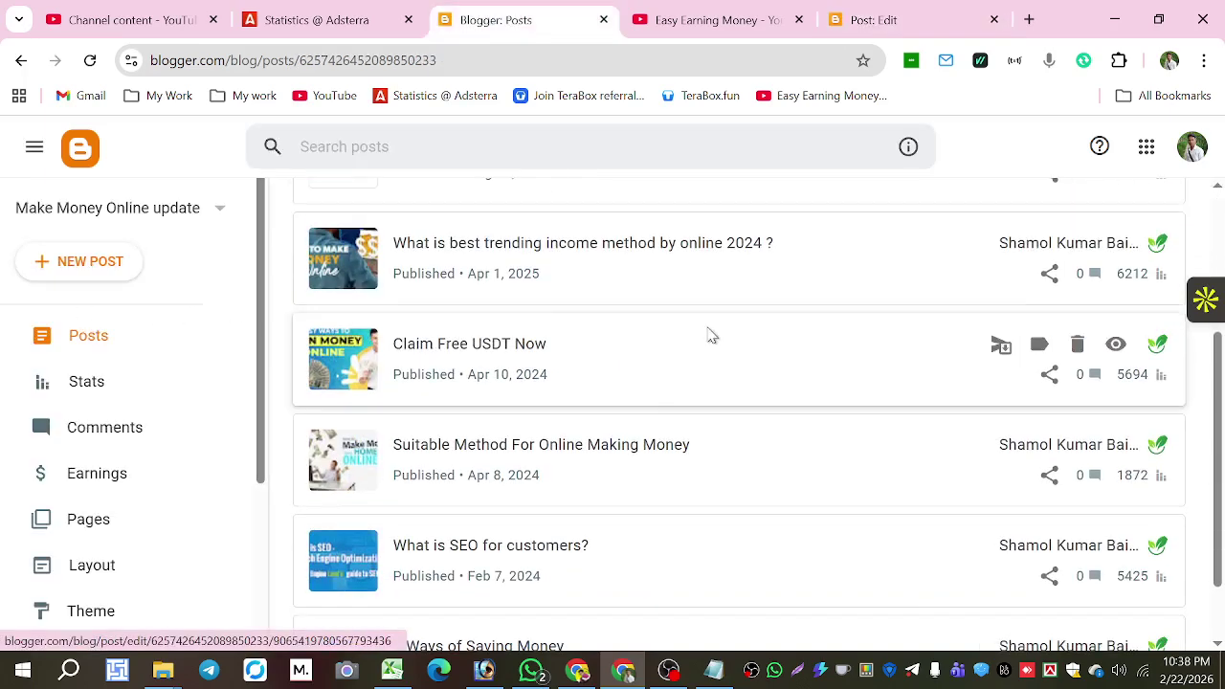
{"action": "left_click", "coordinate": [751, 401]}
{"action": "scroll", "coordinate": [751, 402], "scroll_direction": "up", "scroll_amount": 2}
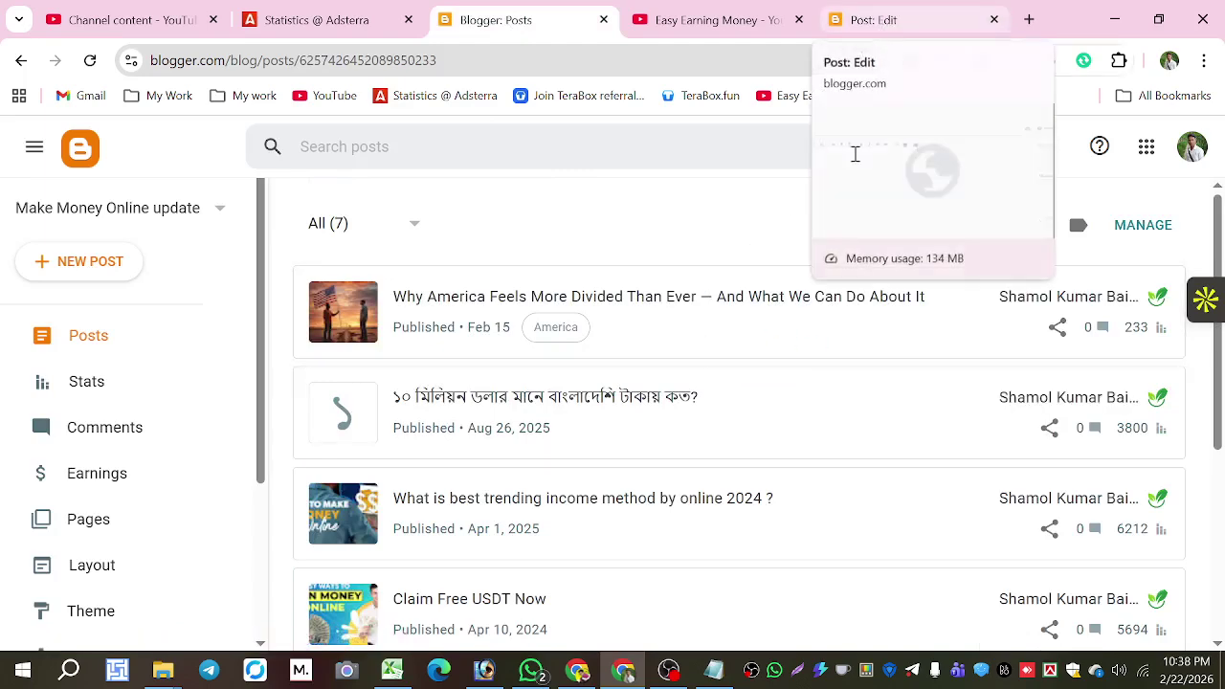
{"action": "left_click", "coordinate": [890, 27]}
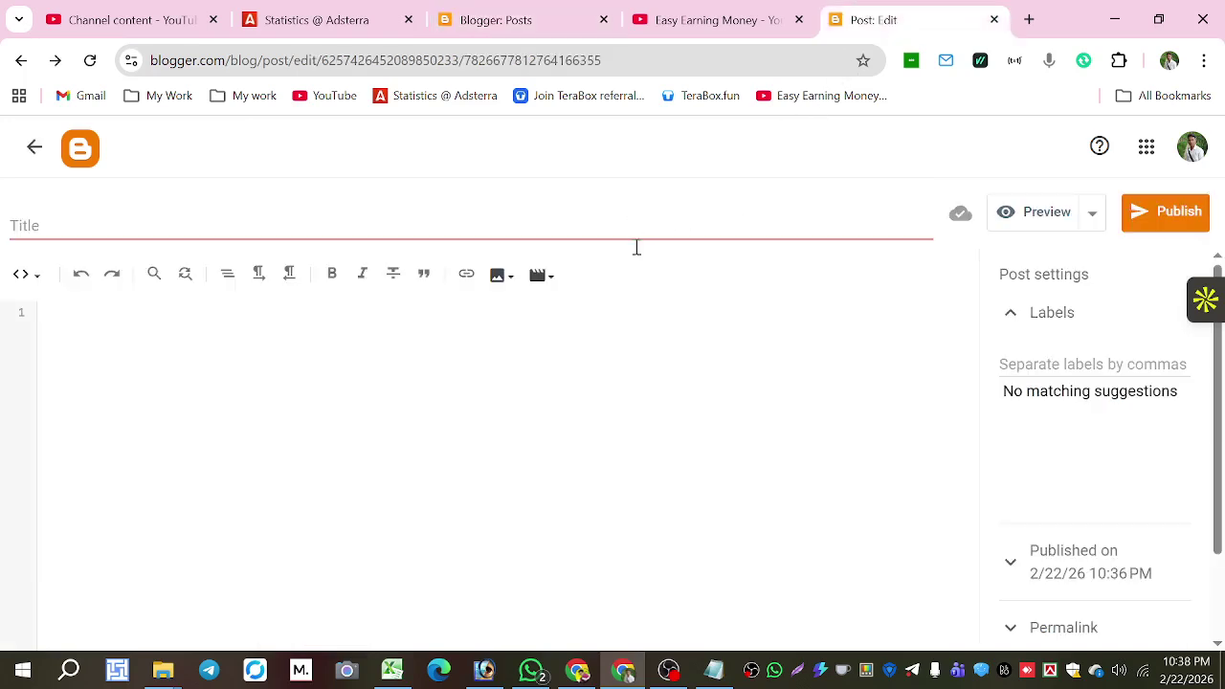
View the Easy Earning Money YouTube channel page and go back to the list of blog posts.
{"action": "left_click", "coordinate": [83, 228]}
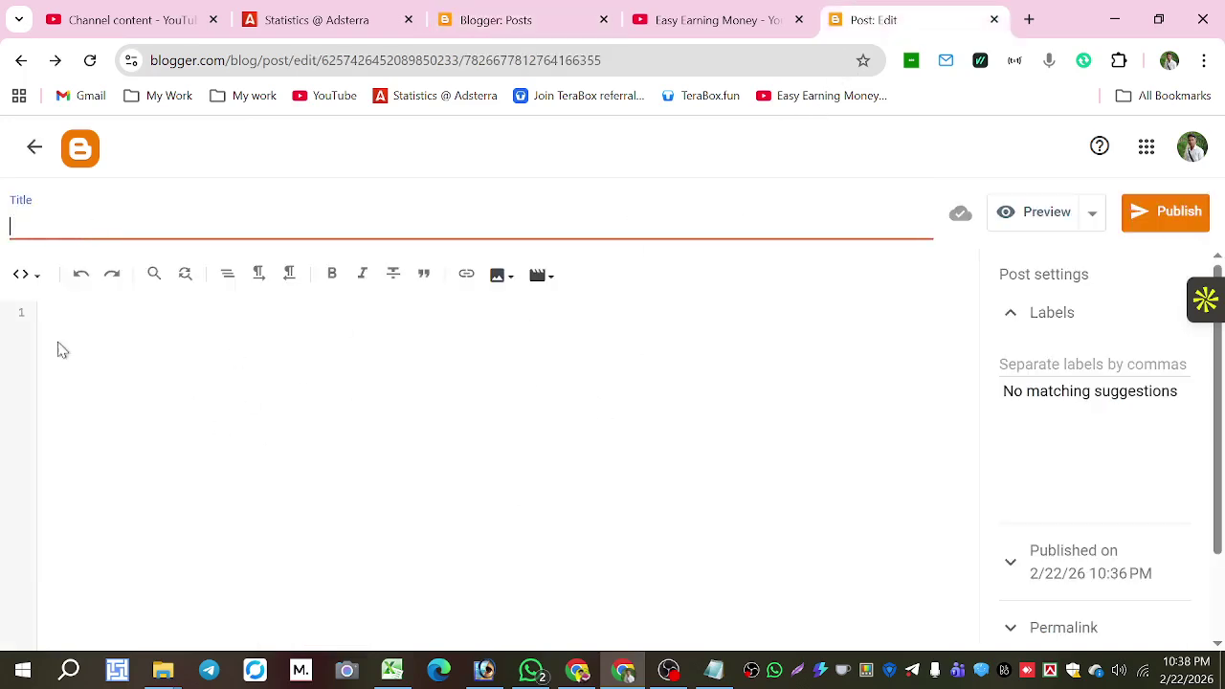
{"action": "left_click", "coordinate": [84, 320]}
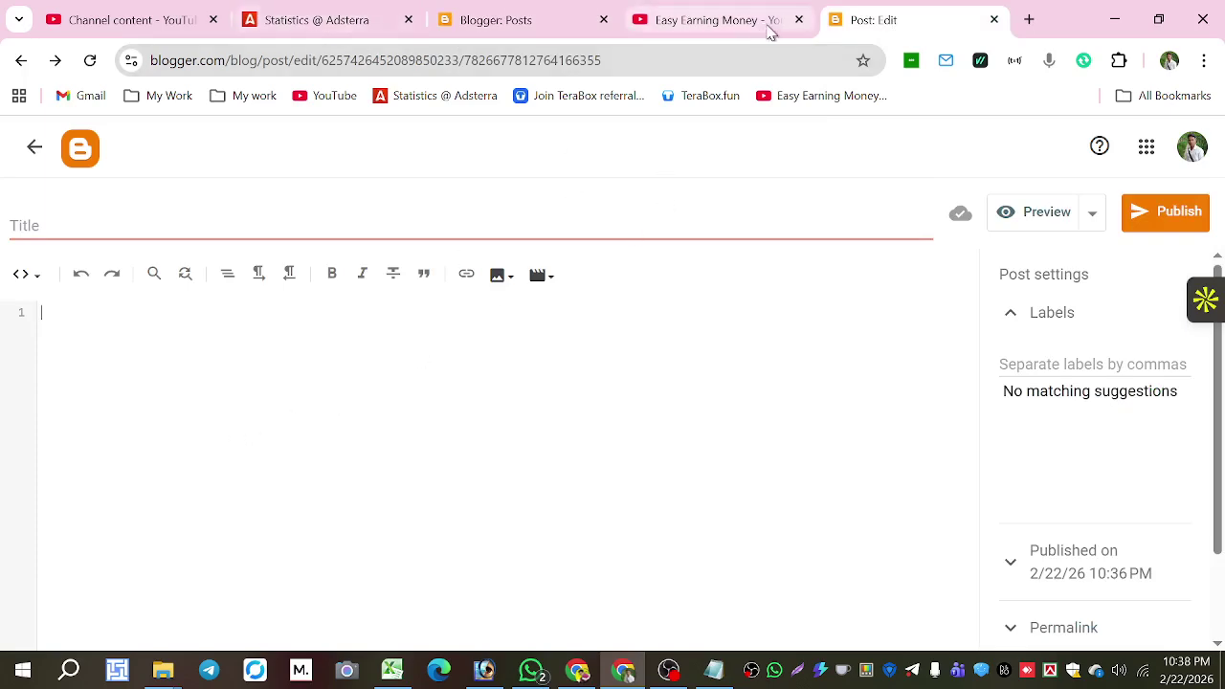
{"action": "left_click", "coordinate": [717, 23]}
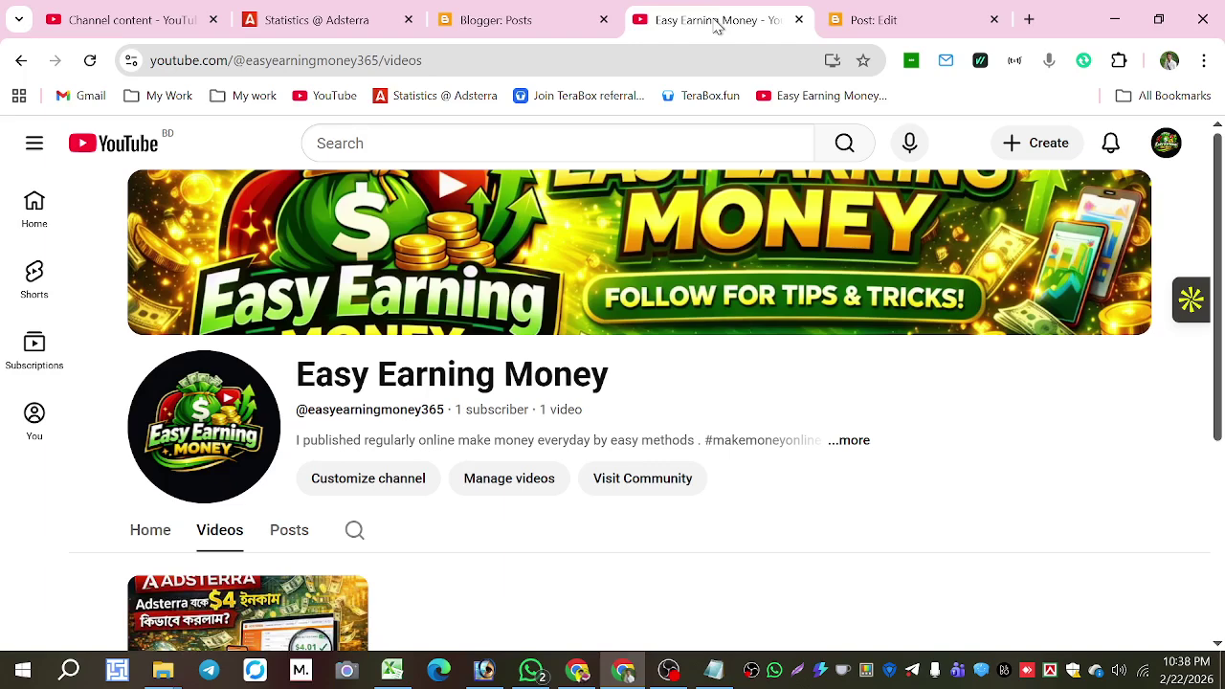
{"action": "left_click", "coordinate": [483, 24]}
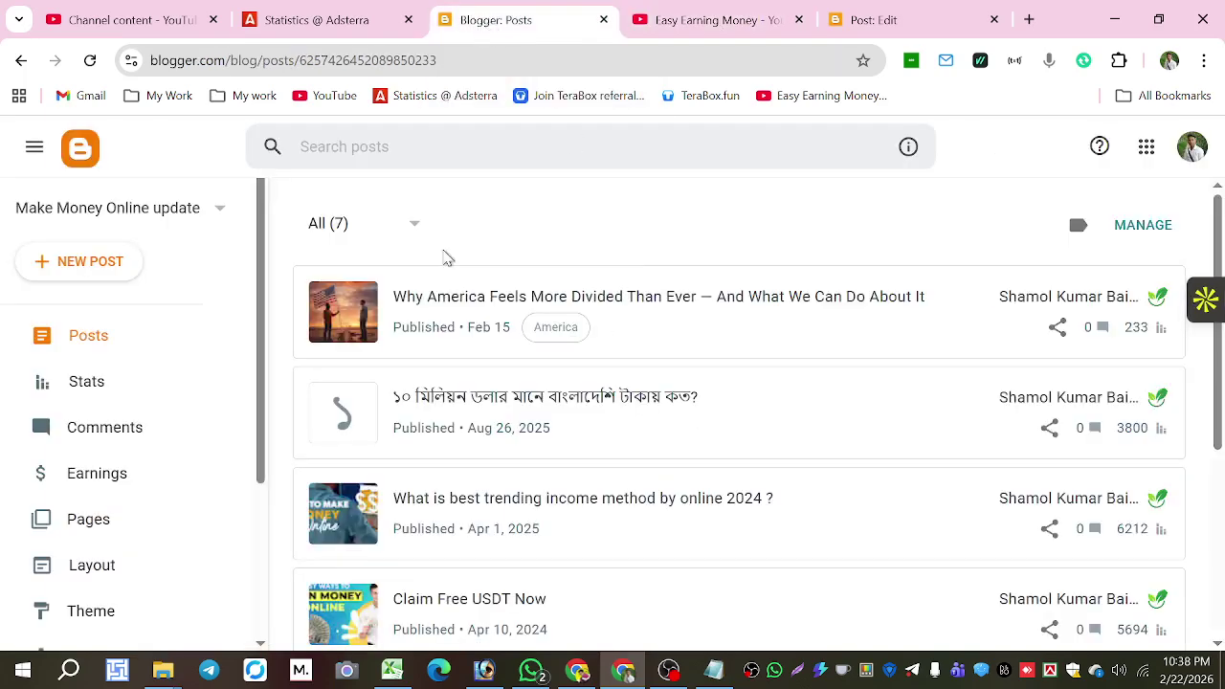
Return to the empty post draft and look over its title and body fields.
{"action": "left_click", "coordinate": [888, 28]}
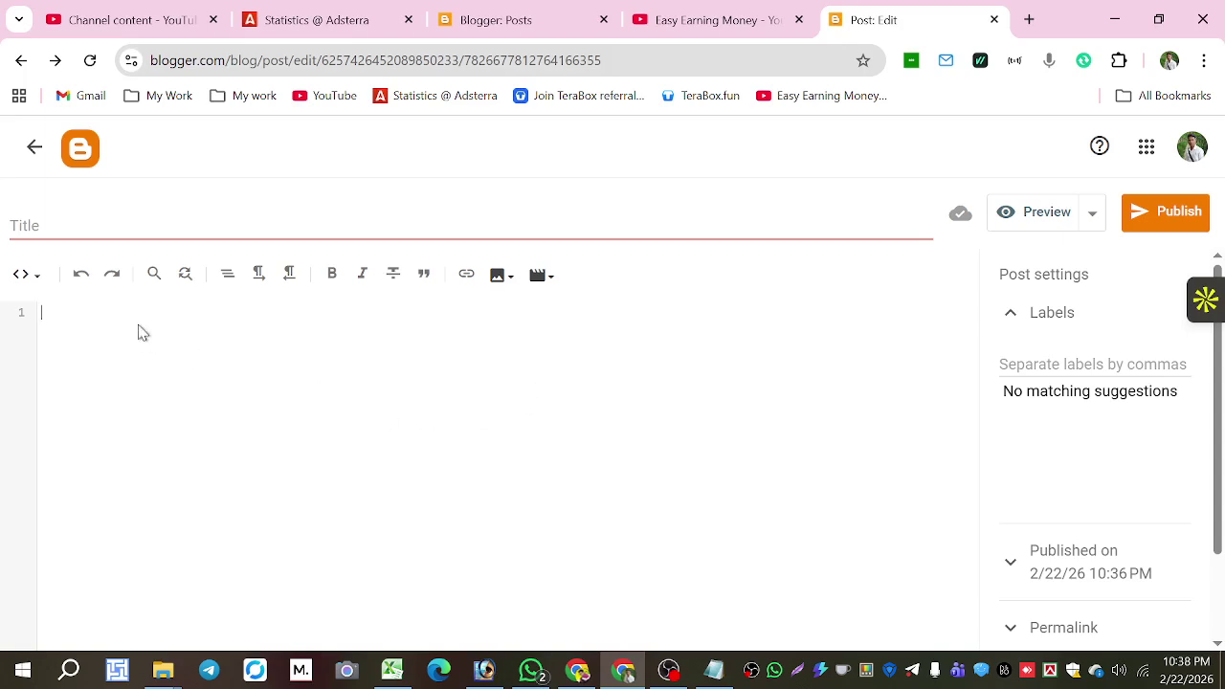
{"action": "left_click", "coordinate": [98, 225]}
{"action": "left_click", "coordinate": [83, 337]}
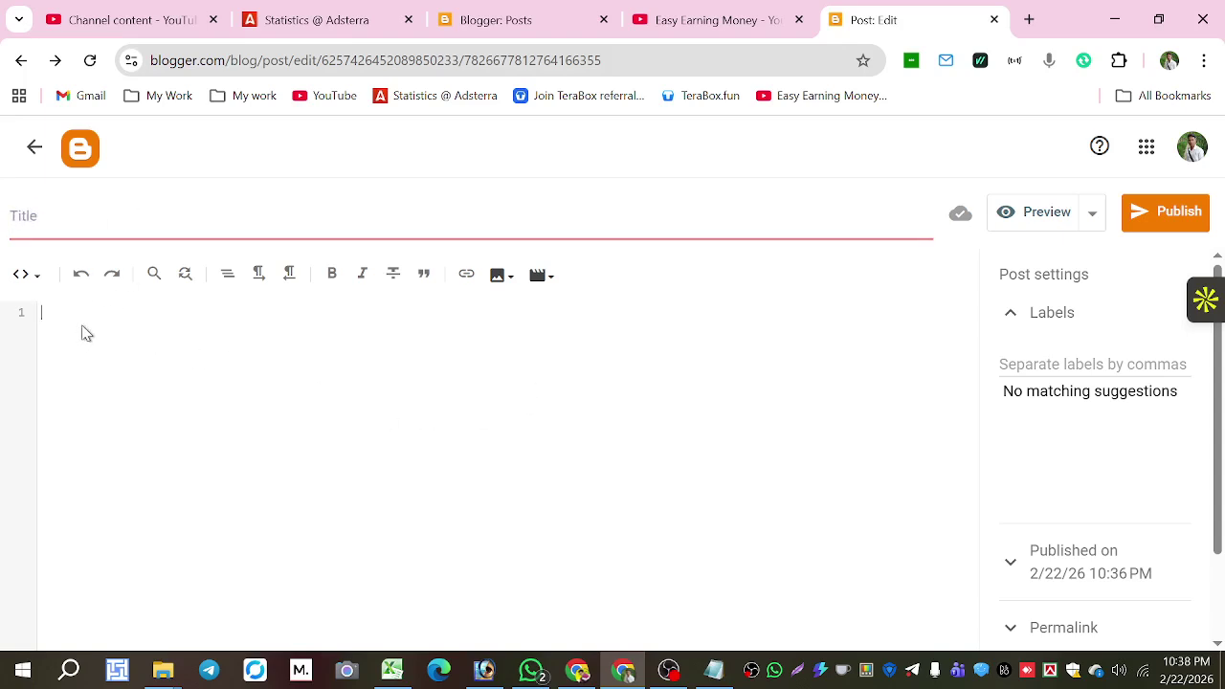
Go back to the Make Money Online update blog's post list and look through the published posts.
{"action": "left_click", "coordinate": [473, 21]}
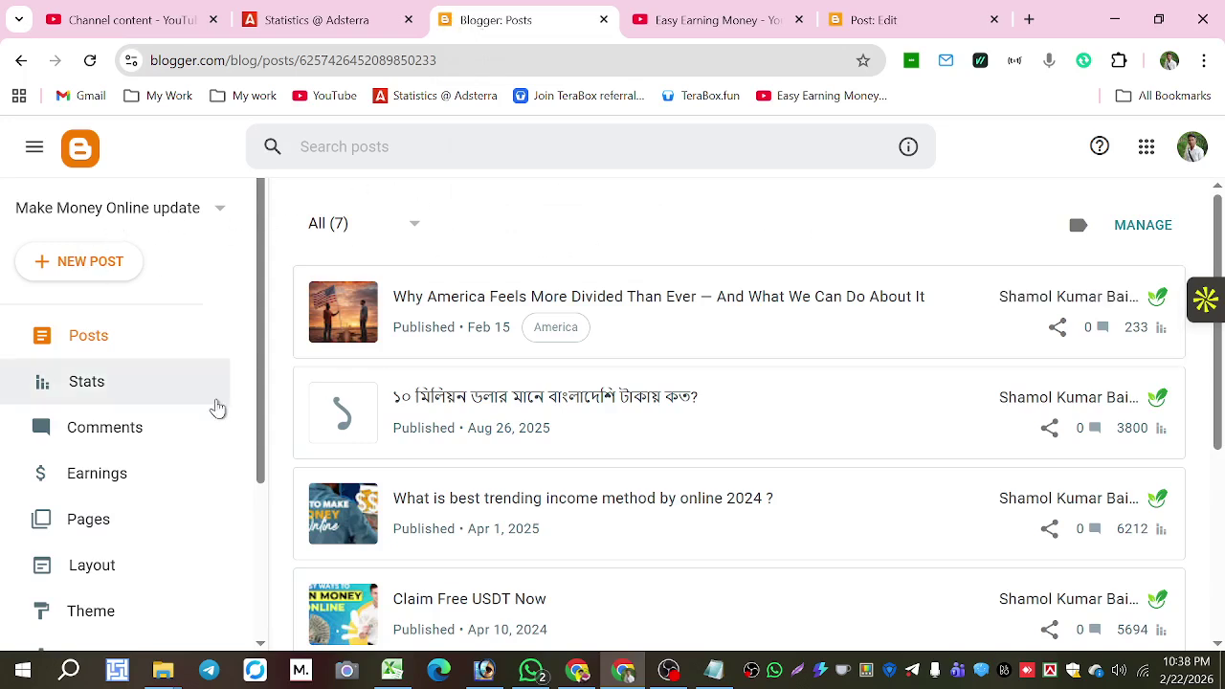
{"action": "left_click", "coordinate": [217, 212]}
{"action": "left_click", "coordinate": [871, 230]}
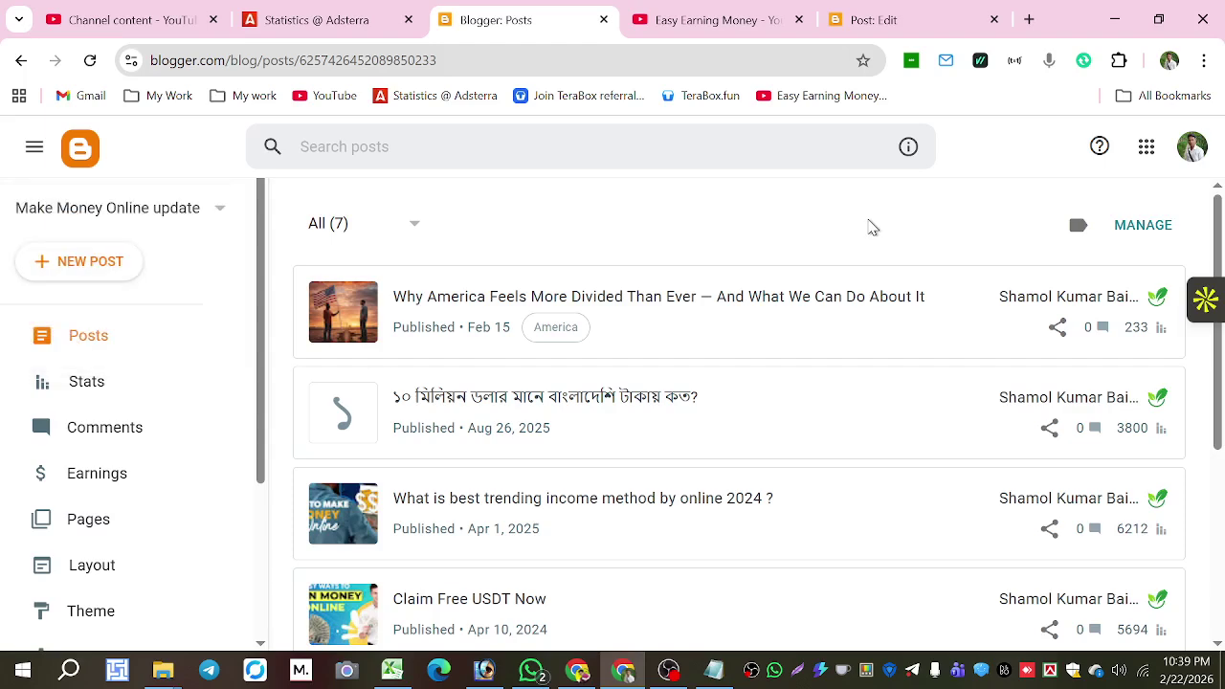
{"action": "scroll", "coordinate": [902, 468], "scroll_direction": "down", "scroll_amount": 4}
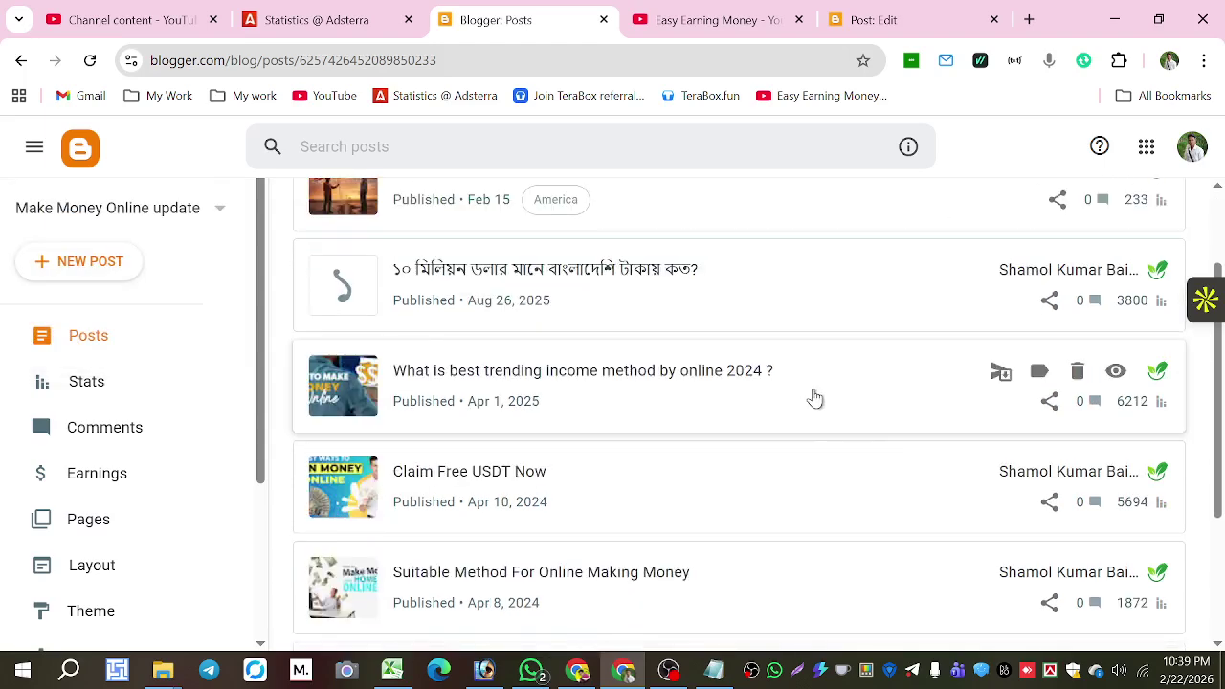
{"action": "scroll", "coordinate": [572, 401], "scroll_direction": "up", "scroll_amount": 3}
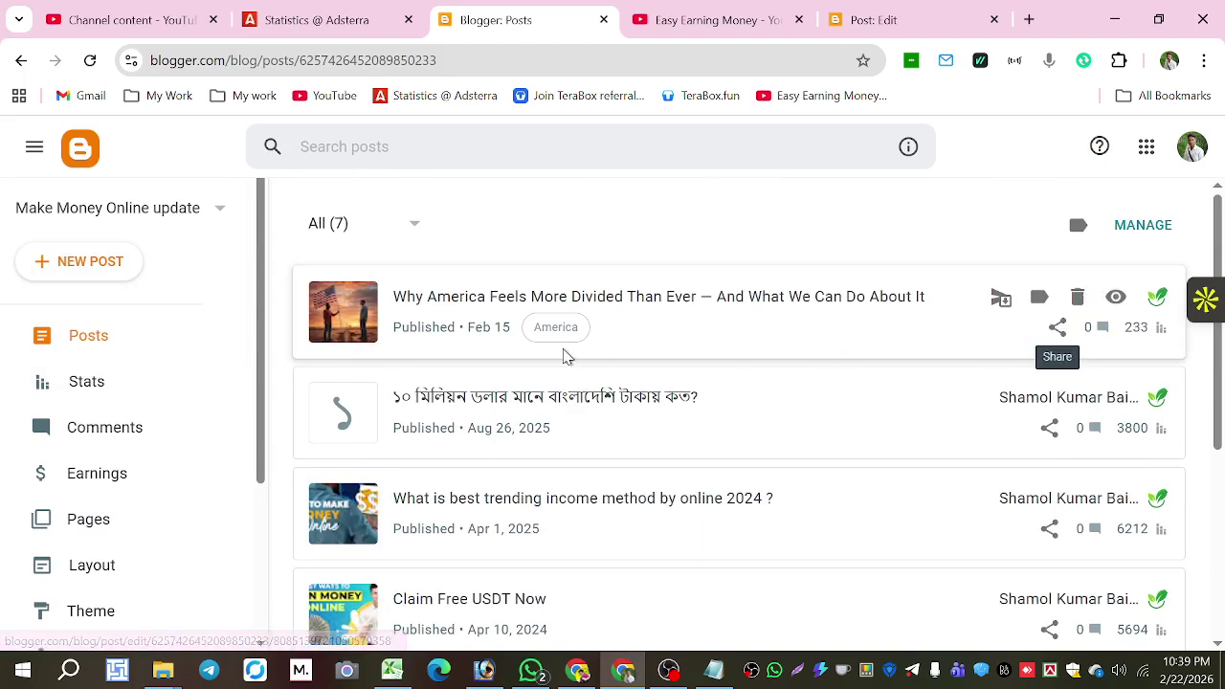
View the published post "Why America Feels More Divided Than Ever" on the live blog and look through its content and ads.
{"action": "left_click", "coordinate": [1116, 298]}
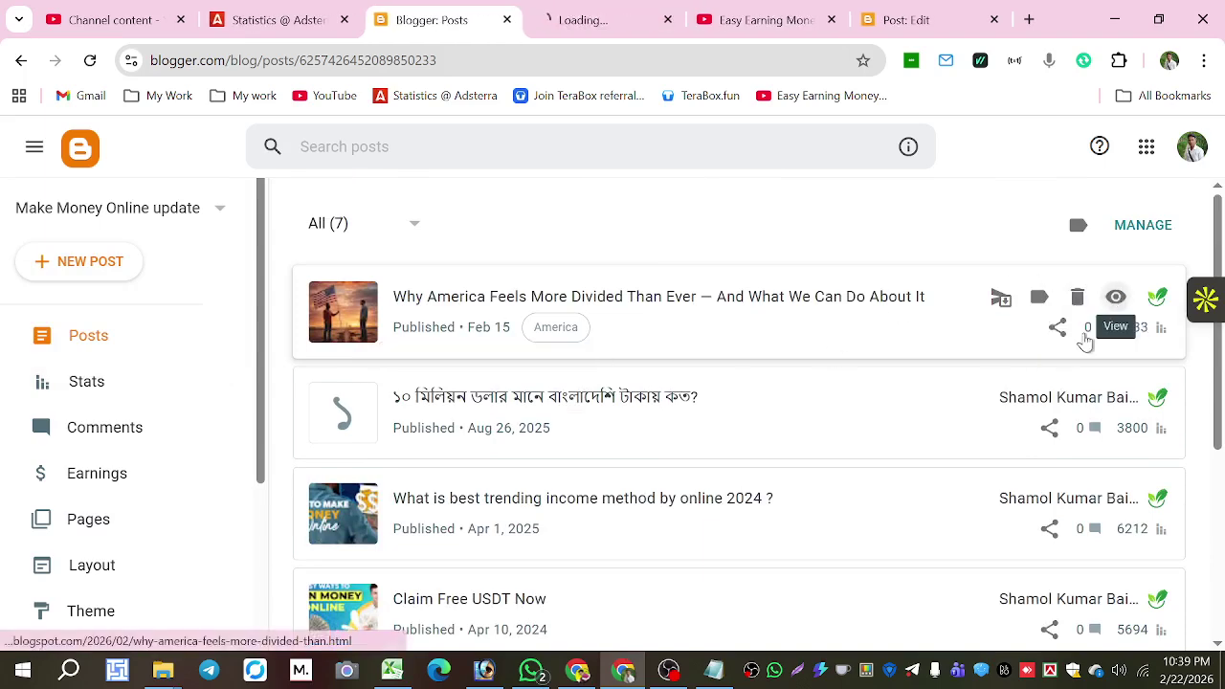
{"action": "left_click", "coordinate": [604, 21]}
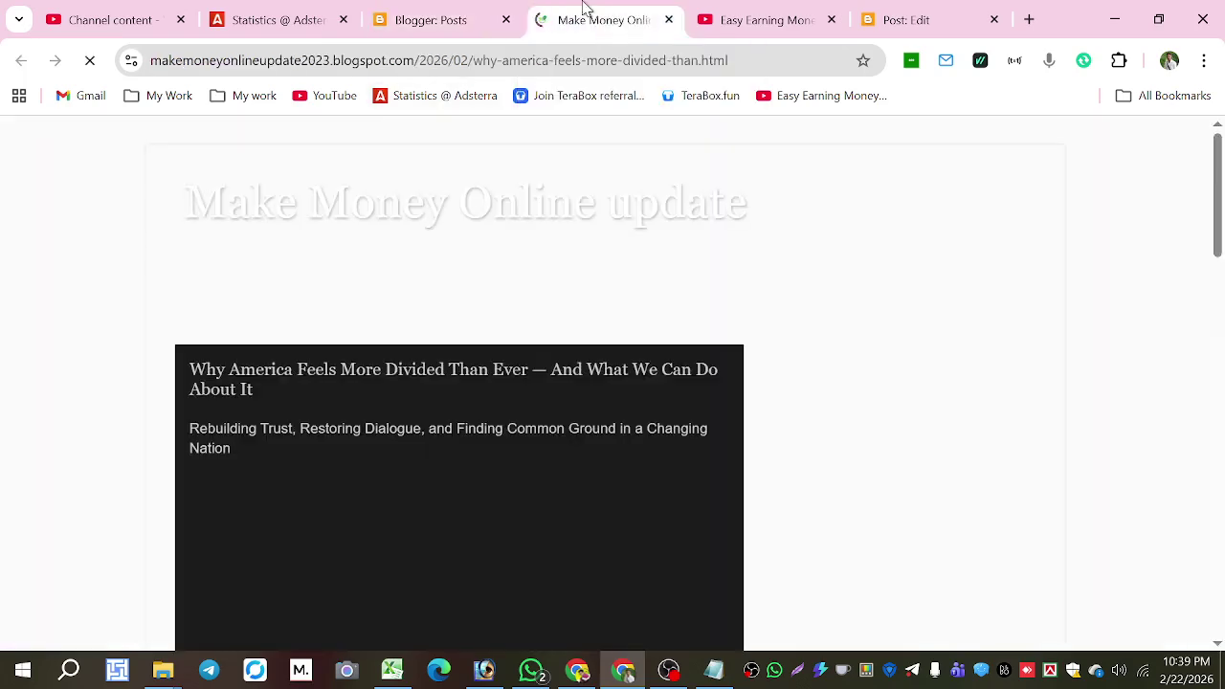
{"action": "scroll", "coordinate": [505, 295], "scroll_direction": "down", "scroll_amount": 4}
{"action": "scroll", "coordinate": [553, 360], "scroll_direction": "down", "scroll_amount": 5}
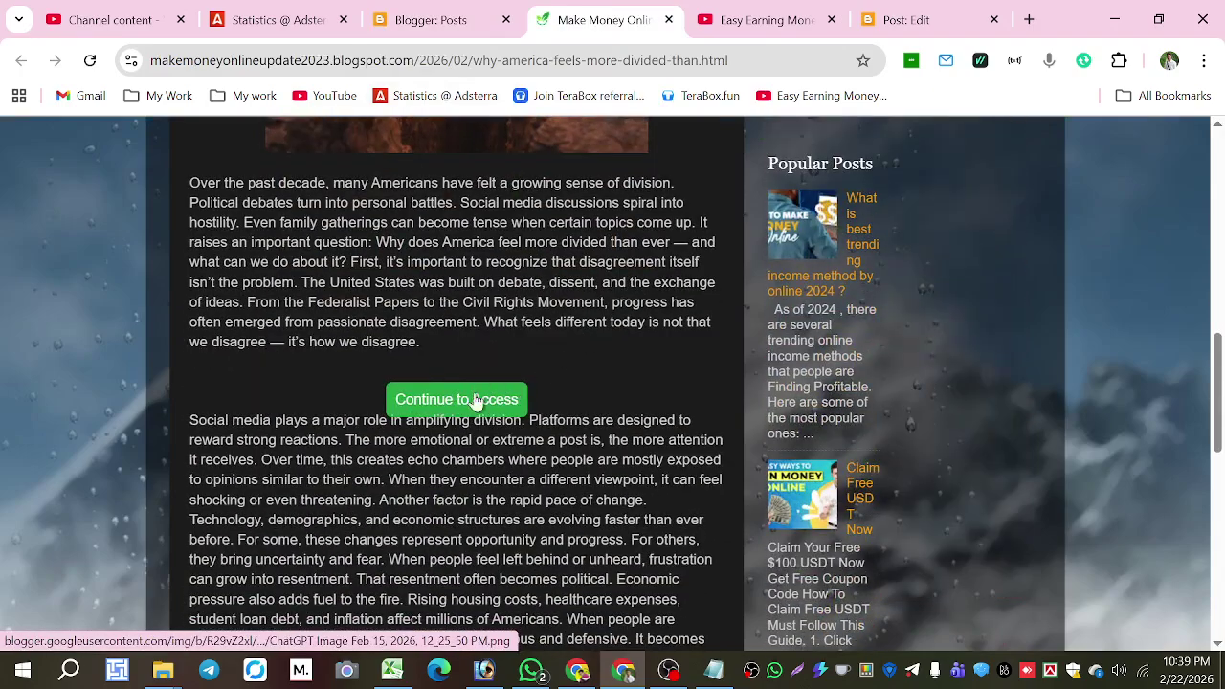
{"action": "scroll", "coordinate": [579, 397], "scroll_direction": "down", "scroll_amount": 4}
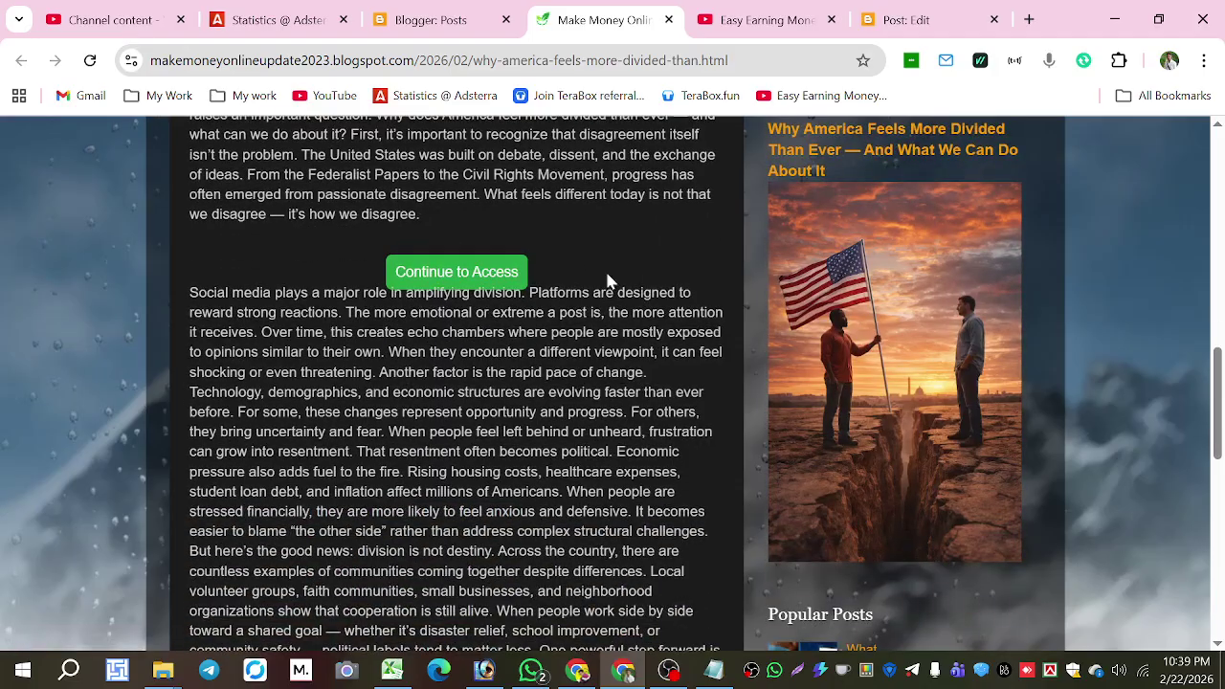
{"action": "scroll", "coordinate": [636, 363], "scroll_direction": "down", "scroll_amount": 6}
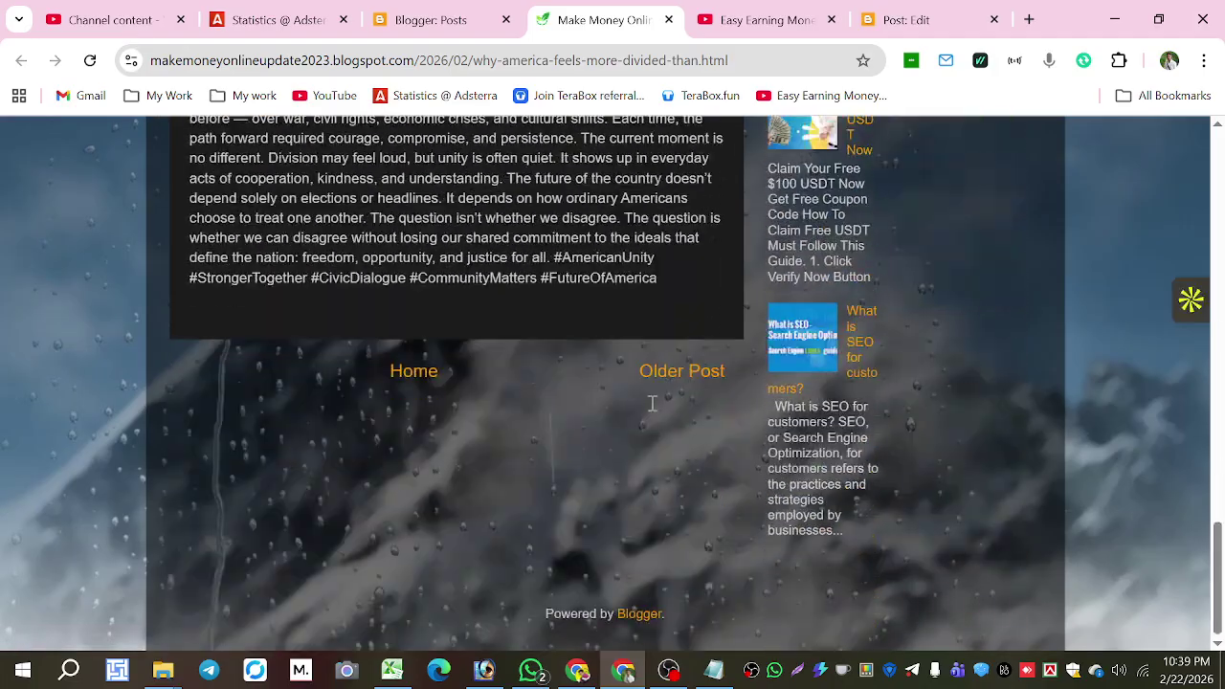
{"action": "scroll", "coordinate": [653, 495], "scroll_direction": "up", "scroll_amount": 15}
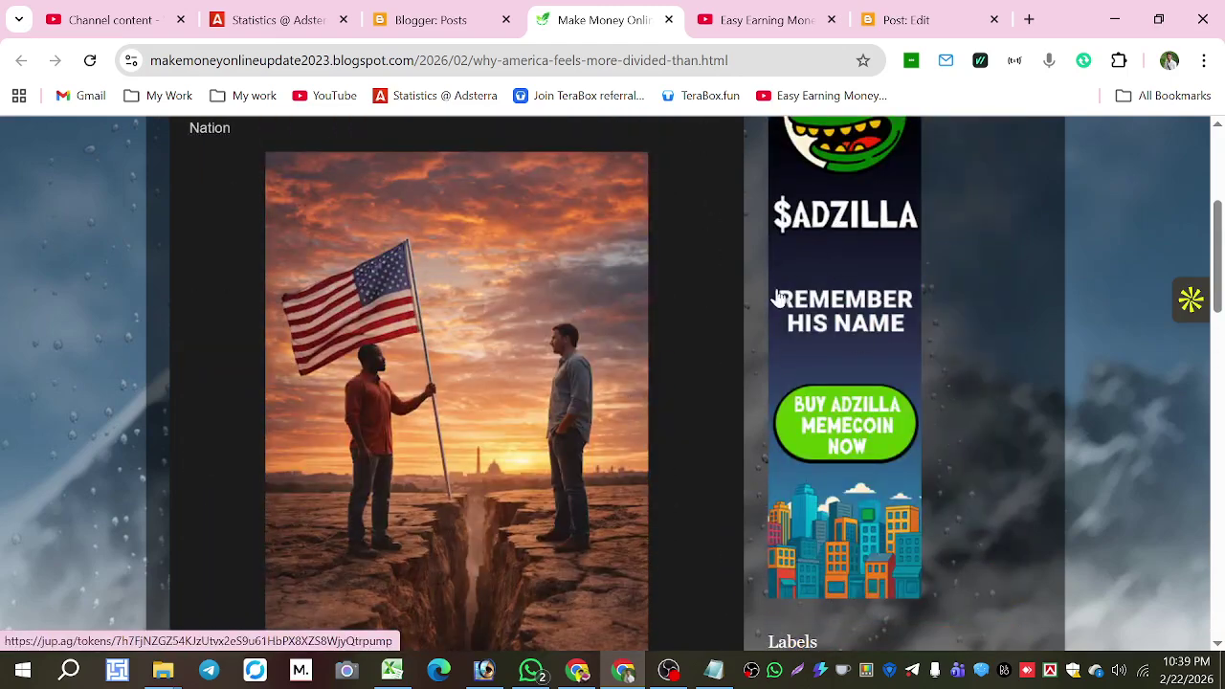
{"action": "scroll", "coordinate": [782, 300], "scroll_direction": "up", "scroll_amount": 3}
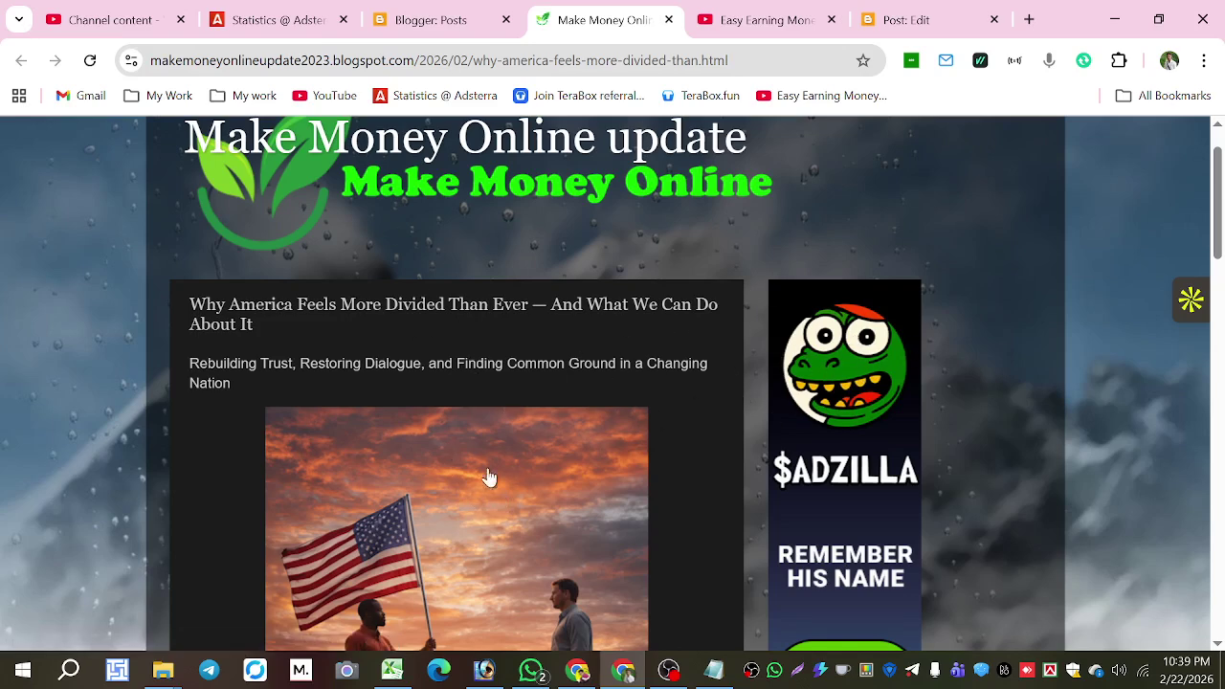
Switch to the Adsterra statistics and examine the daily impressions for 2026/02/22 and 2026/02/21.
{"action": "left_click", "coordinate": [276, 23]}
{"action": "scroll", "coordinate": [551, 568], "scroll_direction": "down", "scroll_amount": 2}
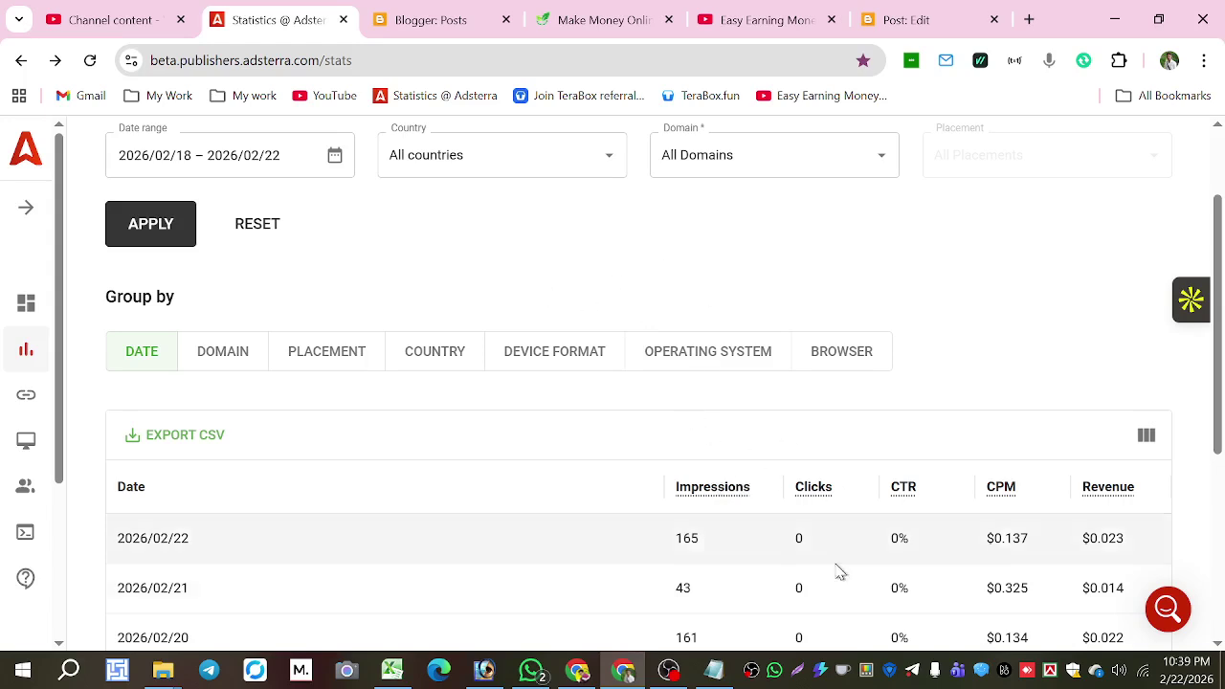
{"action": "scroll", "coordinate": [643, 552], "scroll_direction": "down", "scroll_amount": 2}
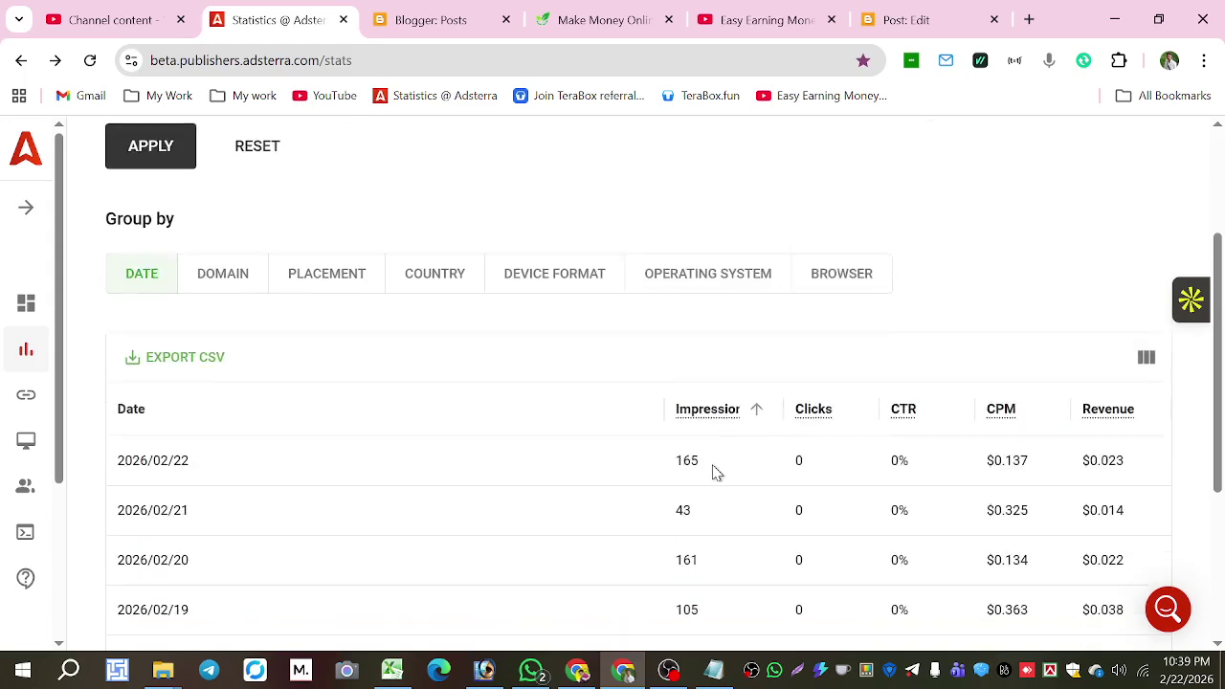
{"action": "double_click", "coordinate": [678, 417]}
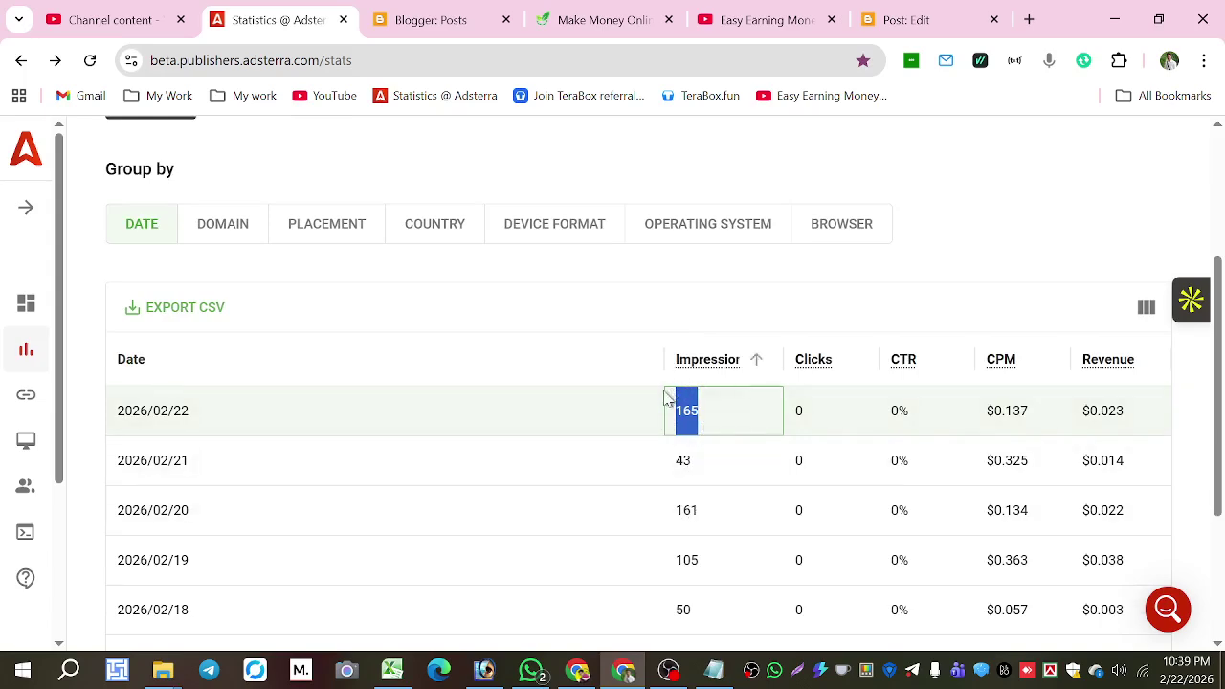
{"action": "left_click", "coordinate": [664, 305]}
{"action": "double_click", "coordinate": [676, 469]}
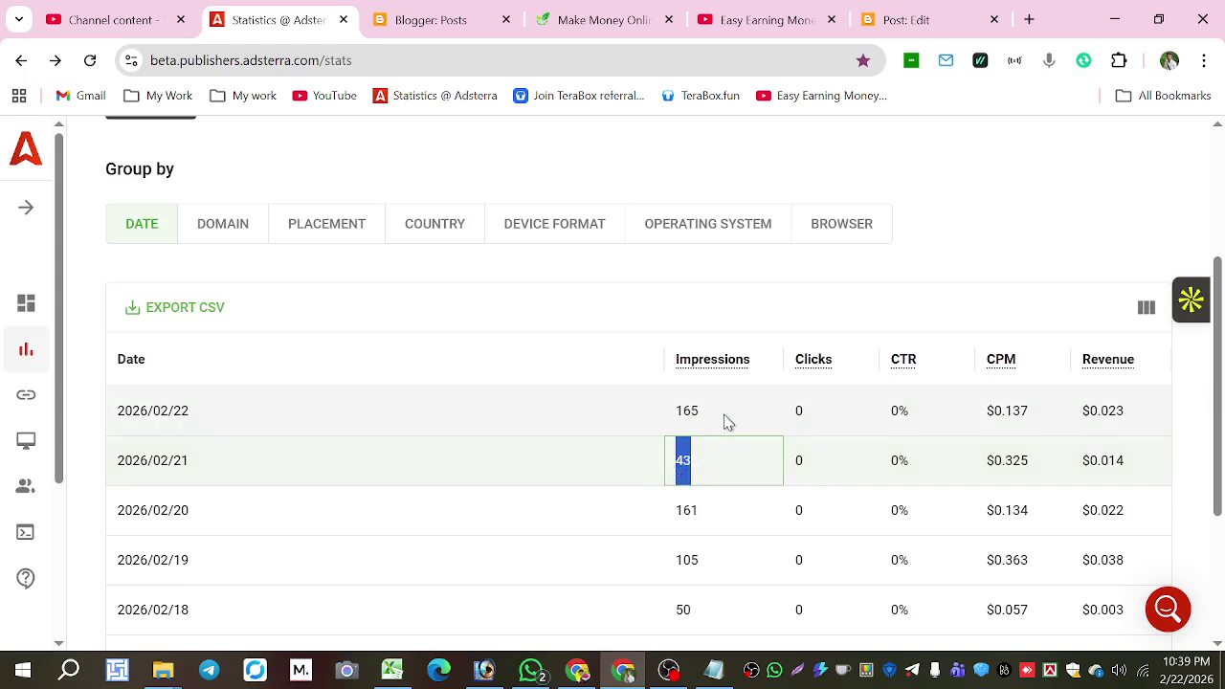
{"action": "double_click", "coordinate": [681, 415]}
Examine the total revenue in the Adsterra statistics table and the account balance.
{"action": "scroll", "coordinate": [730, 508], "scroll_direction": "down", "scroll_amount": 2}
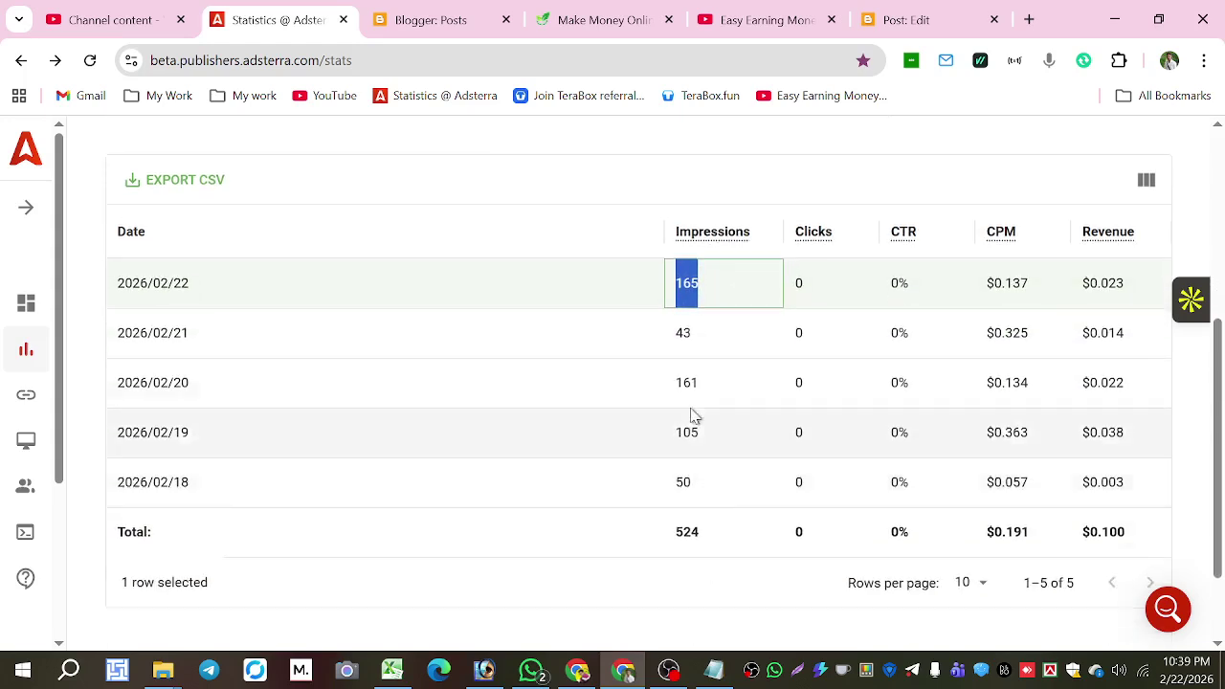
{"action": "scroll", "coordinate": [721, 437], "scroll_direction": "up", "scroll_amount": 3}
{"action": "scroll", "coordinate": [974, 496], "scroll_direction": "down", "scroll_amount": 1}
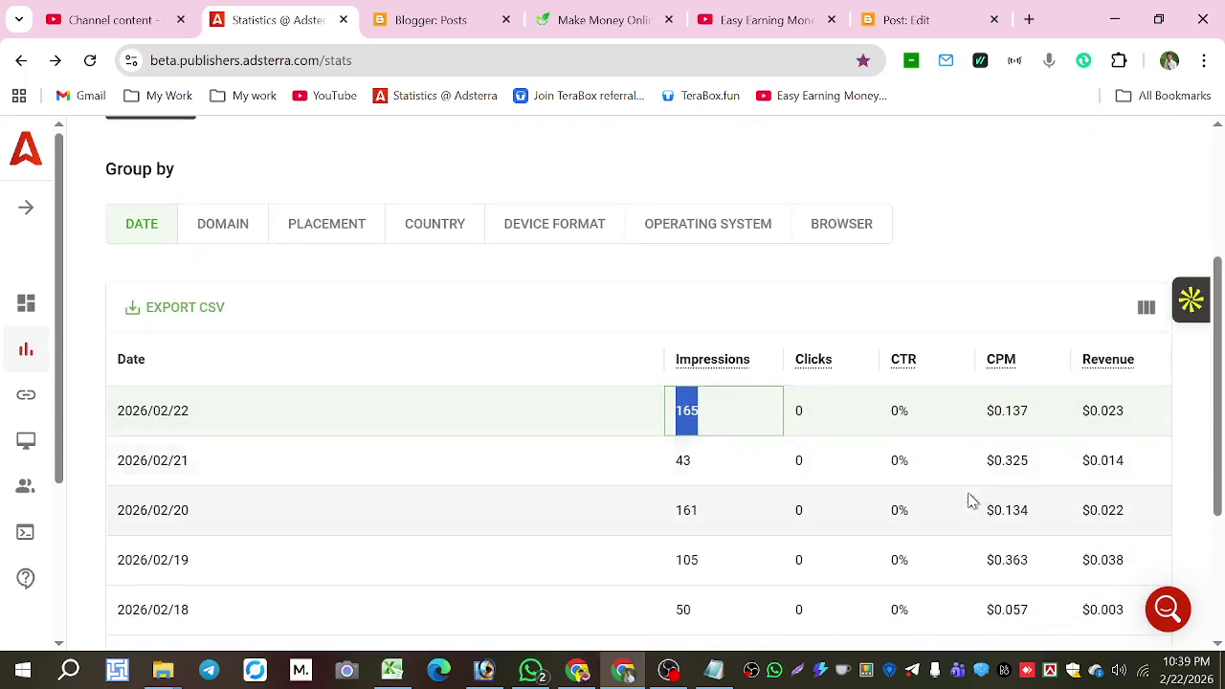
{"action": "scroll", "coordinate": [974, 496], "scroll_direction": "down", "scroll_amount": 1}
{"action": "double_click", "coordinate": [1121, 537]}
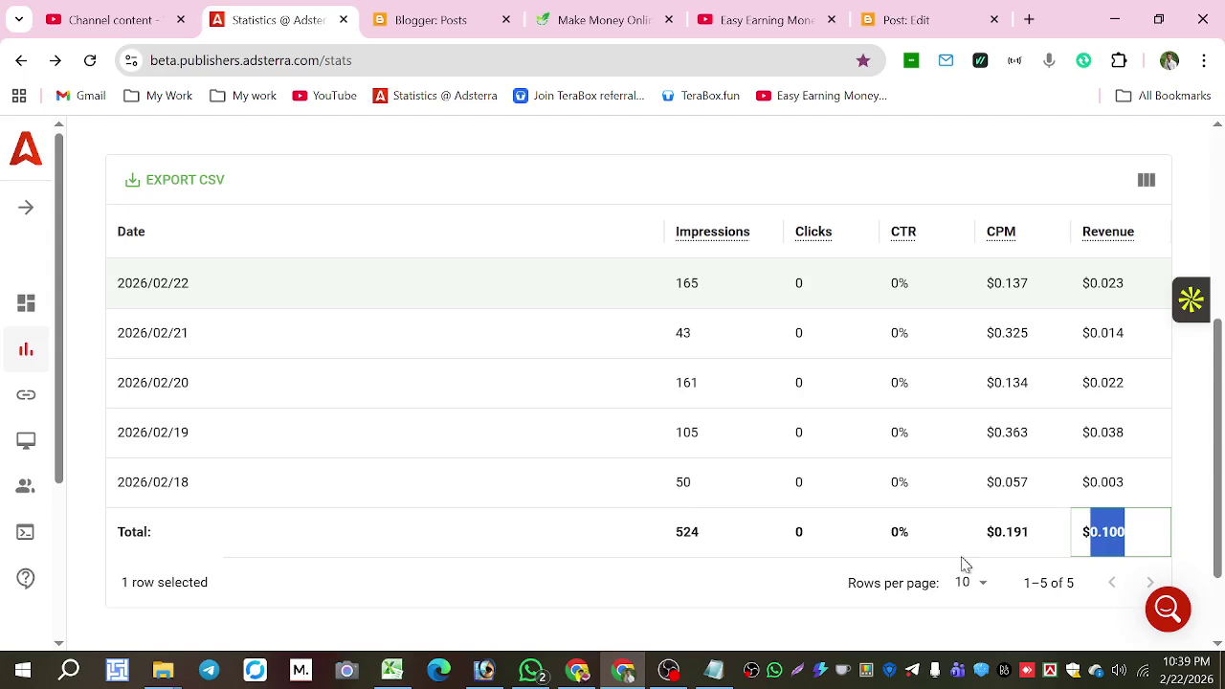
{"action": "scroll", "coordinate": [468, 430], "scroll_direction": "up", "scroll_amount": 1}
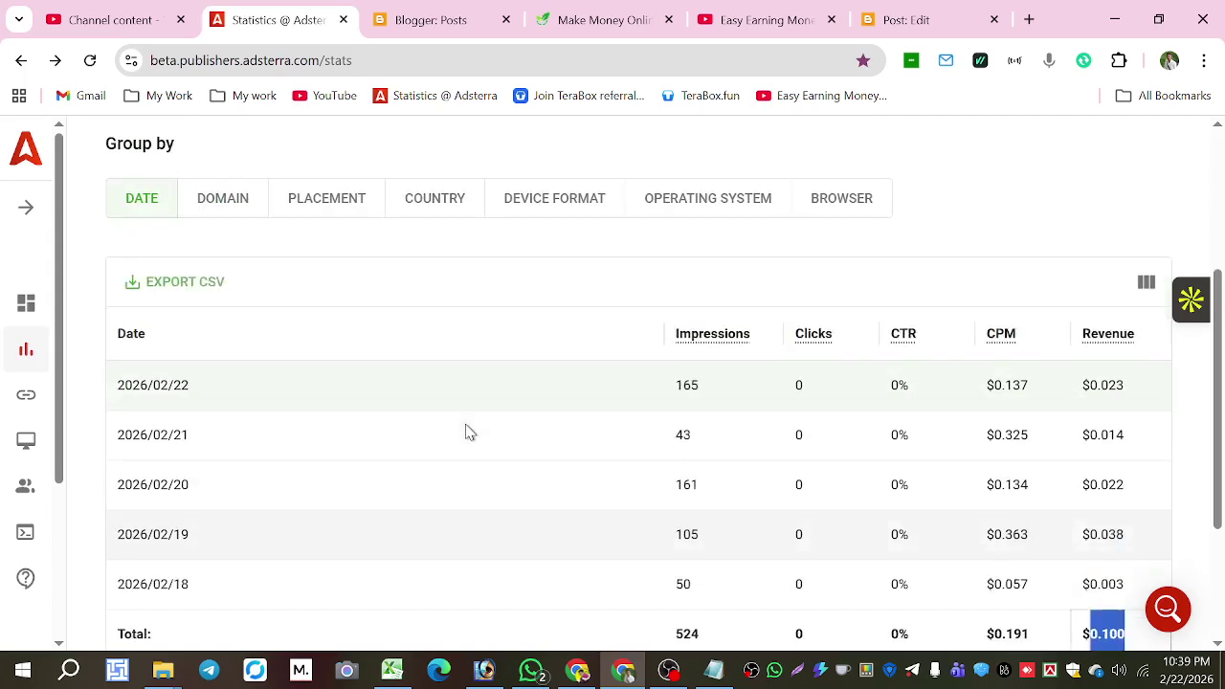
{"action": "scroll", "coordinate": [692, 268], "scroll_direction": "up", "scroll_amount": 2}
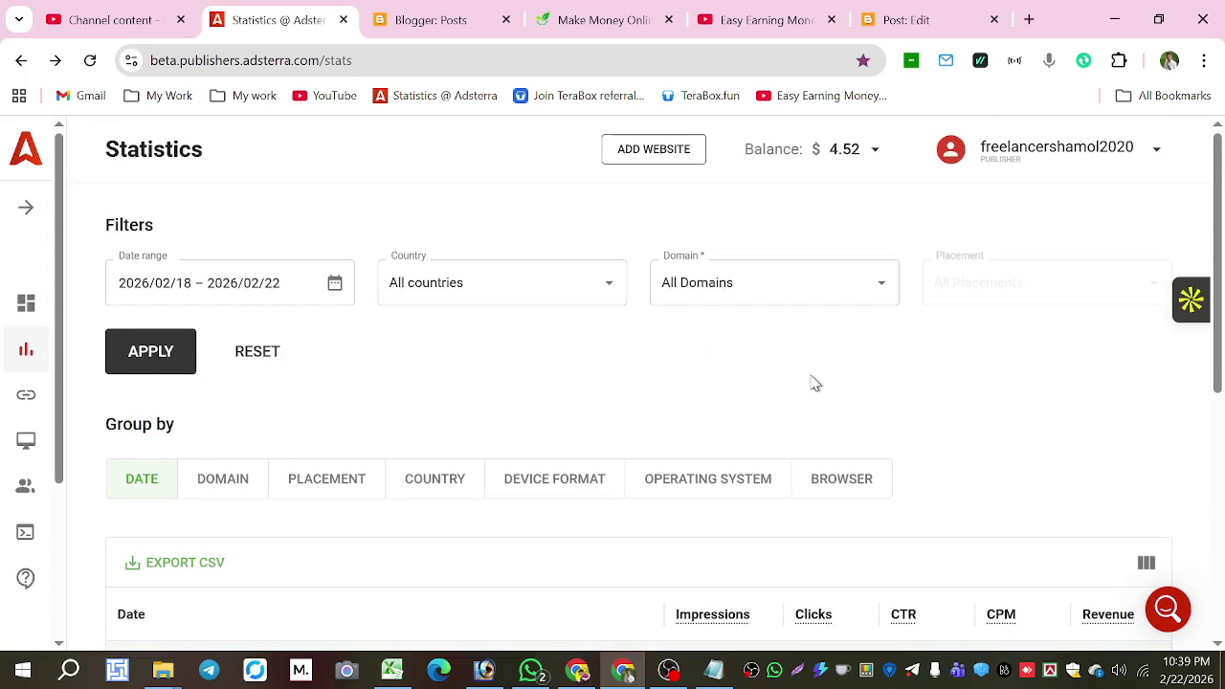
{"action": "scroll", "coordinate": [823, 378], "scroll_direction": "down", "scroll_amount": 1}
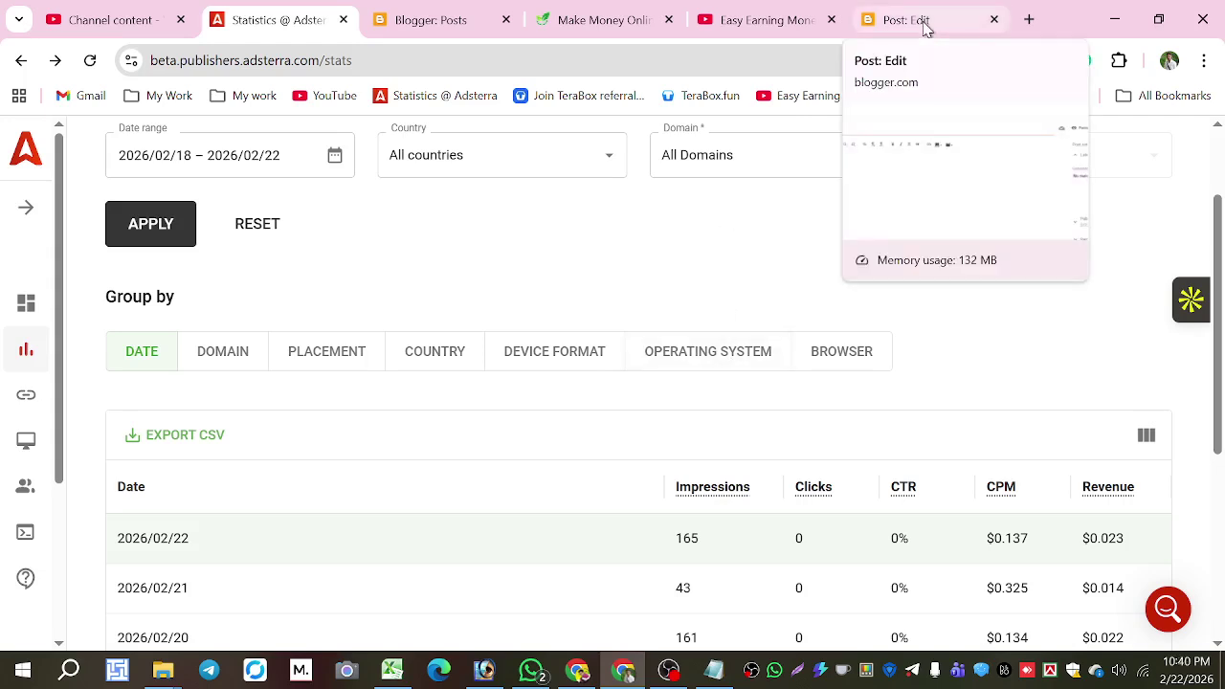
Close the post editor page and review the list of published posts in Blogger.
{"action": "left_click", "coordinate": [995, 20]}
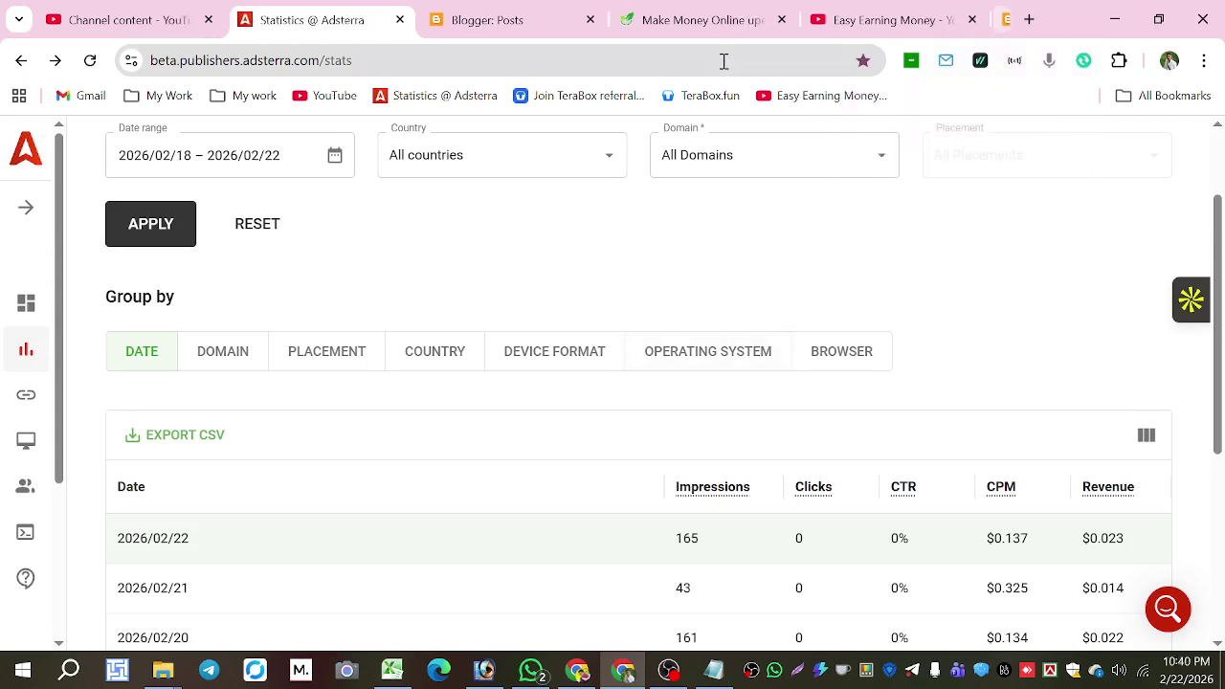
{"action": "left_click", "coordinate": [514, 19]}
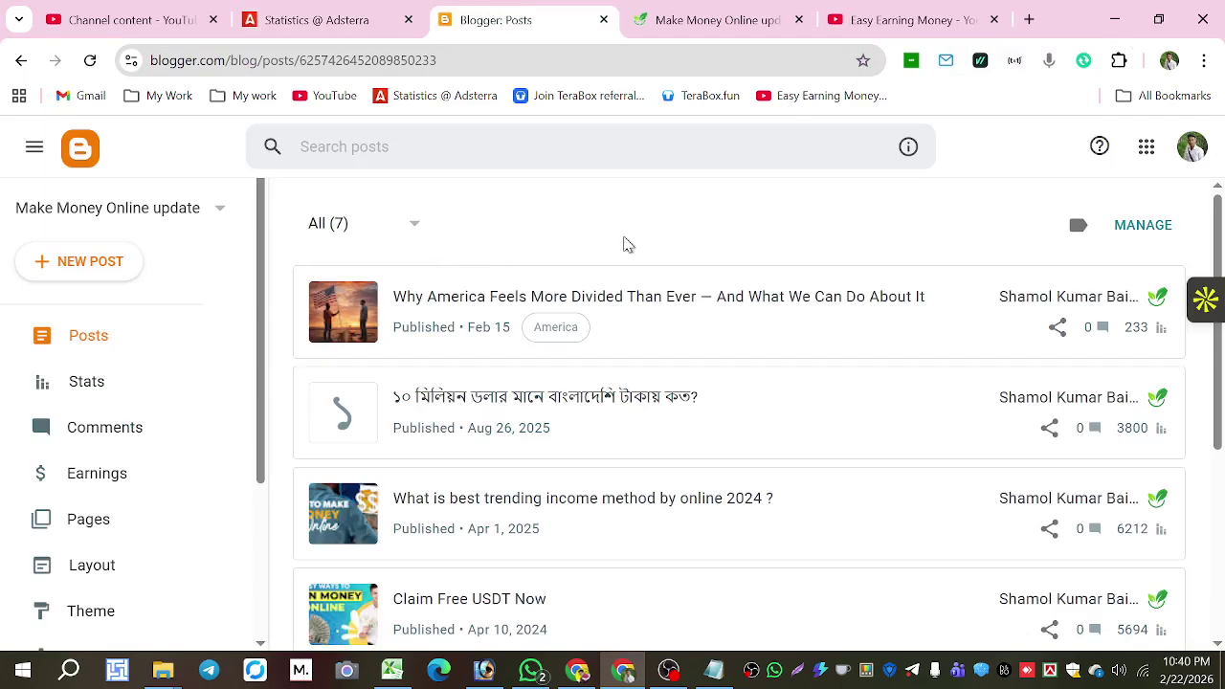
{"action": "scroll", "coordinate": [808, 274], "scroll_direction": "down", "scroll_amount": 4}
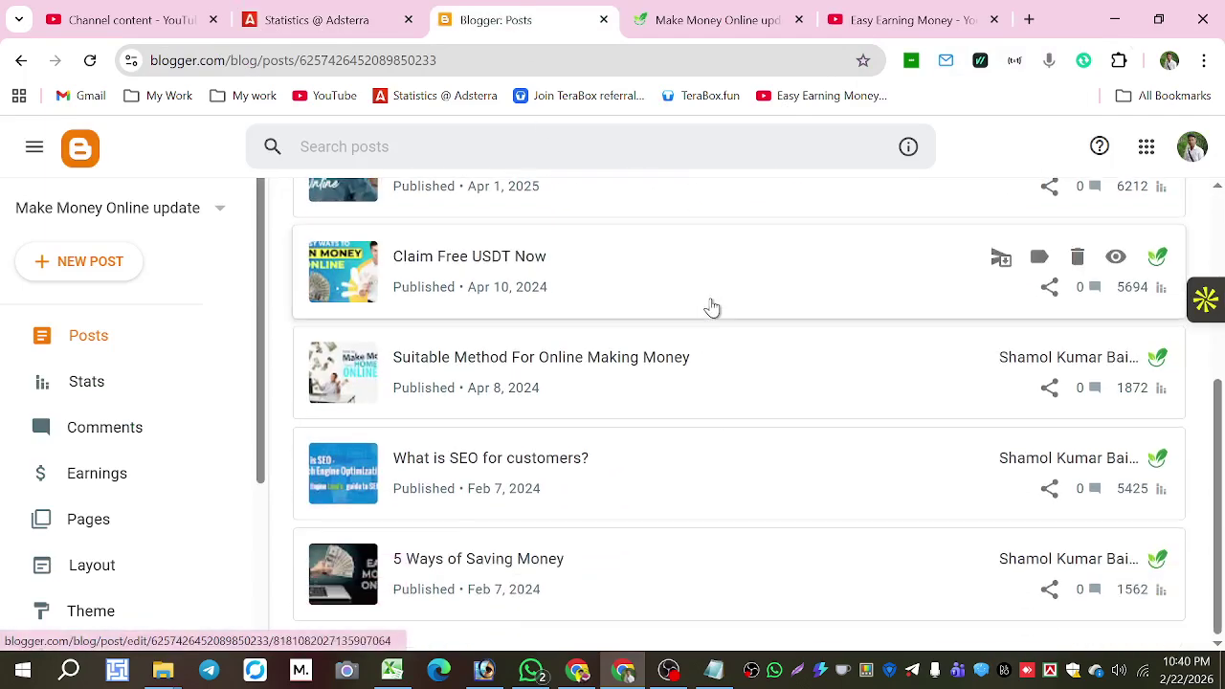
{"action": "scroll", "coordinate": [716, 309], "scroll_direction": "up", "scroll_amount": 4}
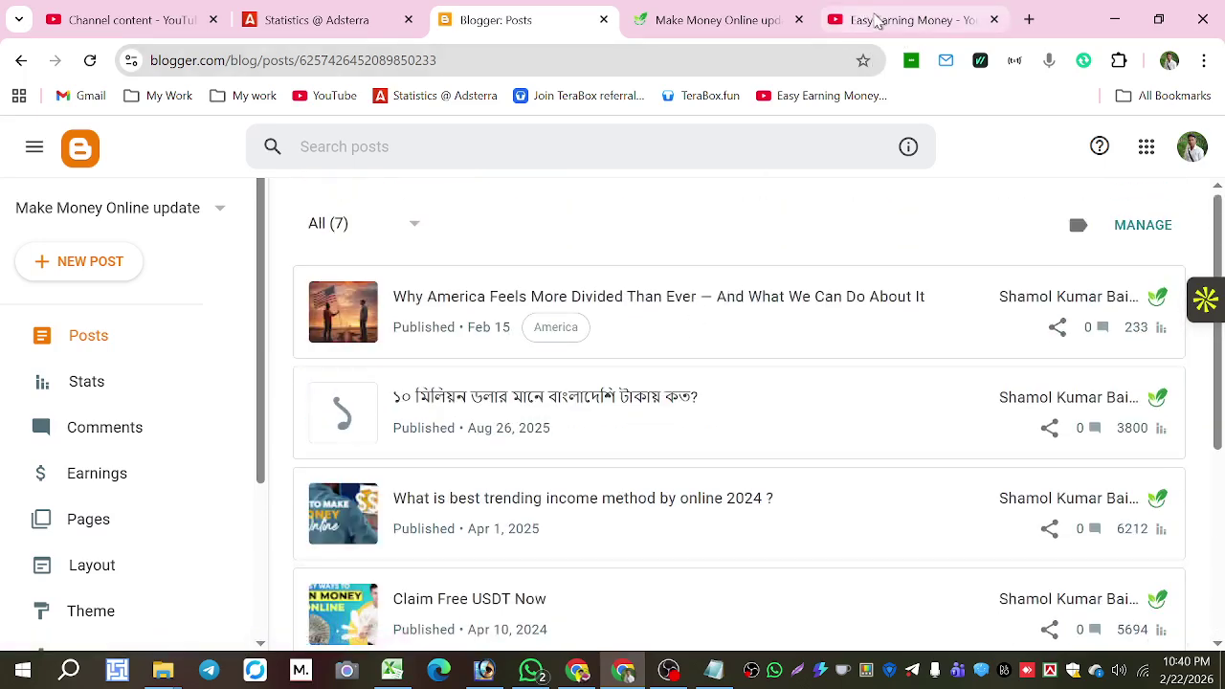
View the videos page of the Easy Earning Money YouTube channel.
{"action": "left_click", "coordinate": [876, 21]}
{"action": "scroll", "coordinate": [812, 309], "scroll_direction": "down", "scroll_amount": 3}
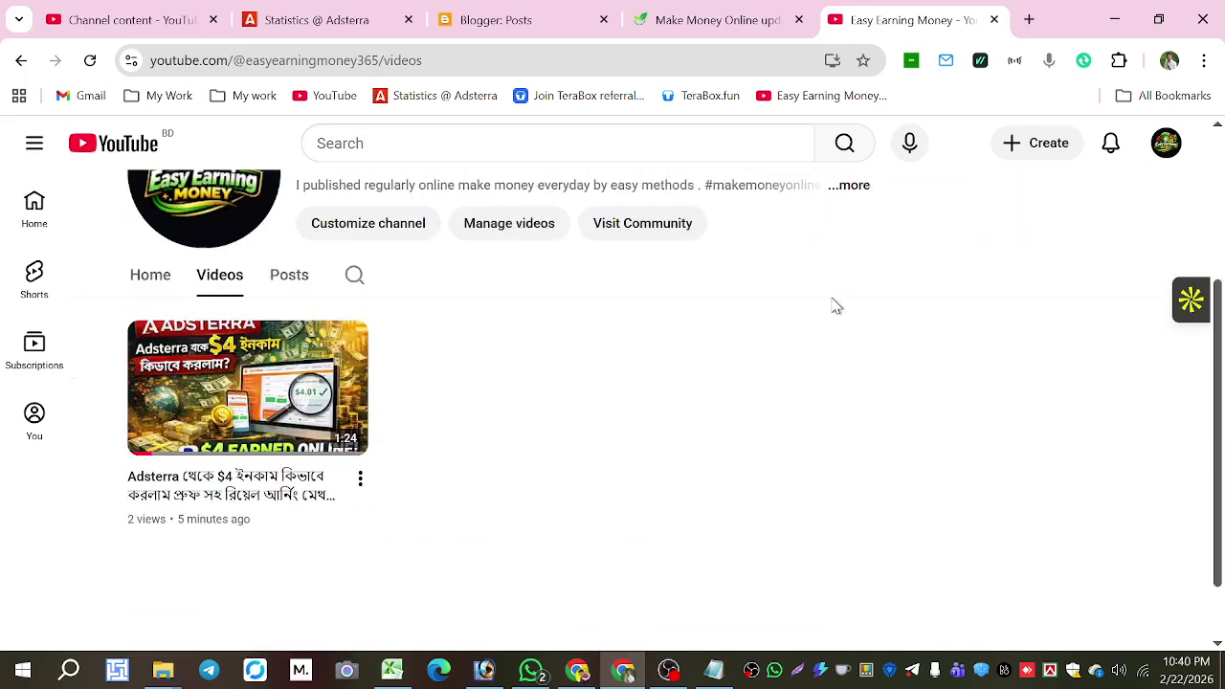
{"action": "scroll", "coordinate": [676, 427], "scroll_direction": "up", "scroll_amount": 3}
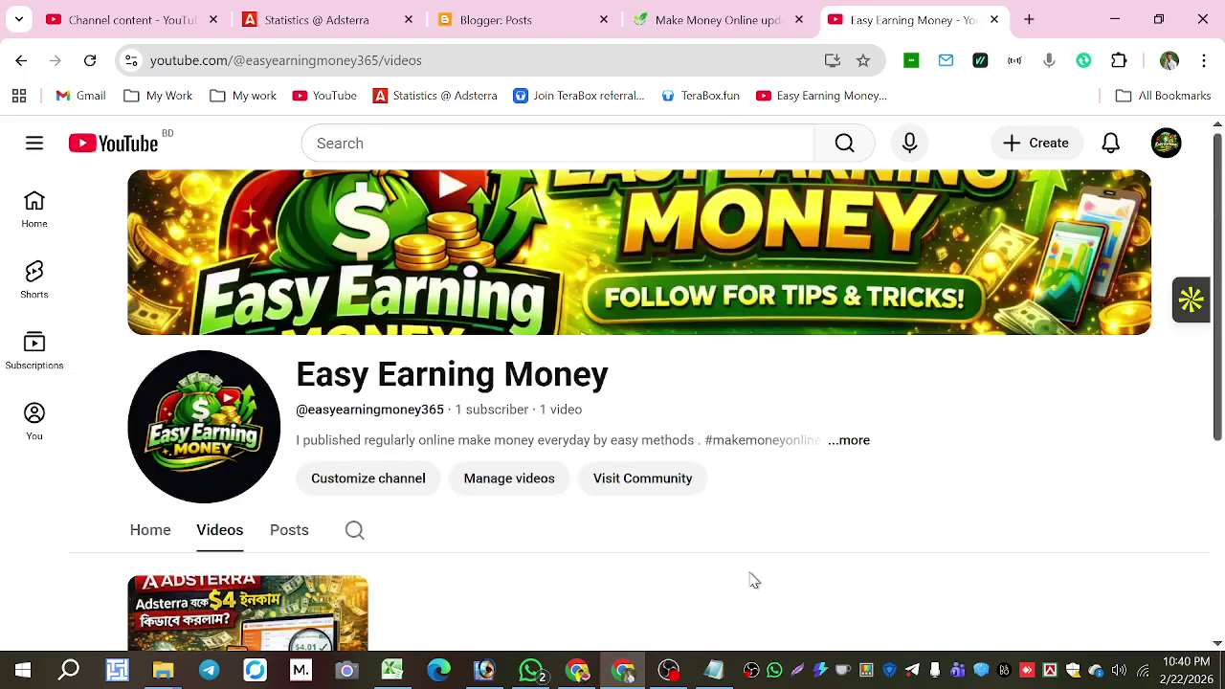
{"action": "left_click", "coordinate": [670, 671]}
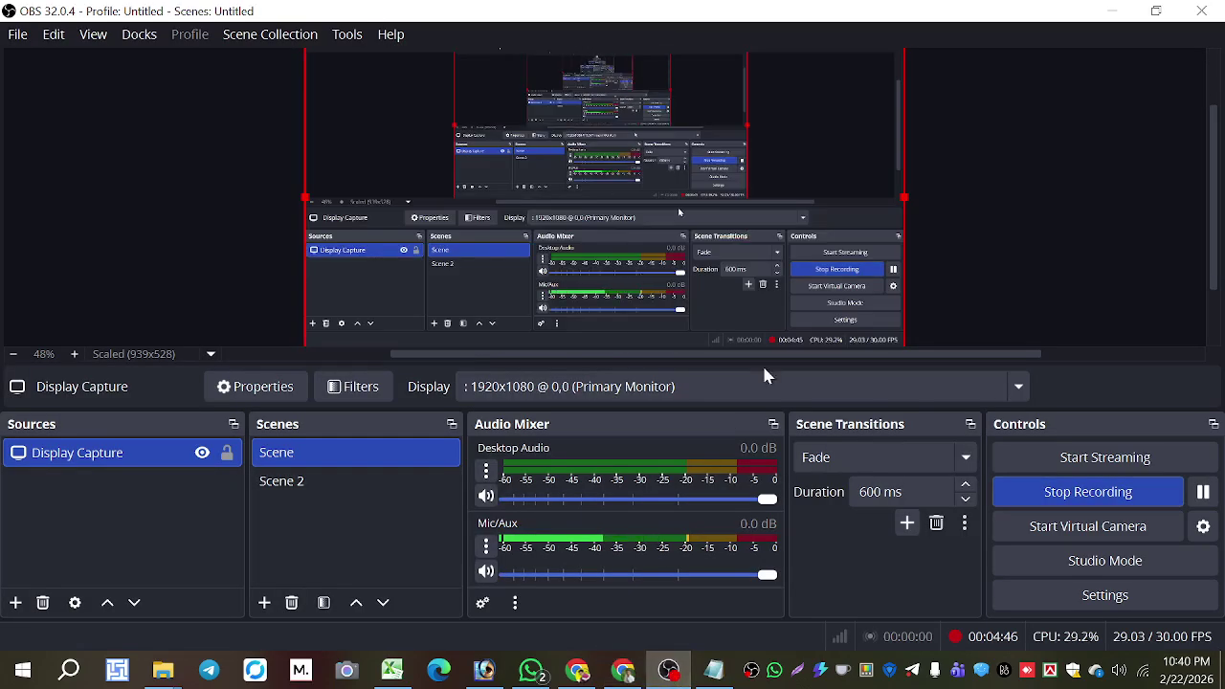